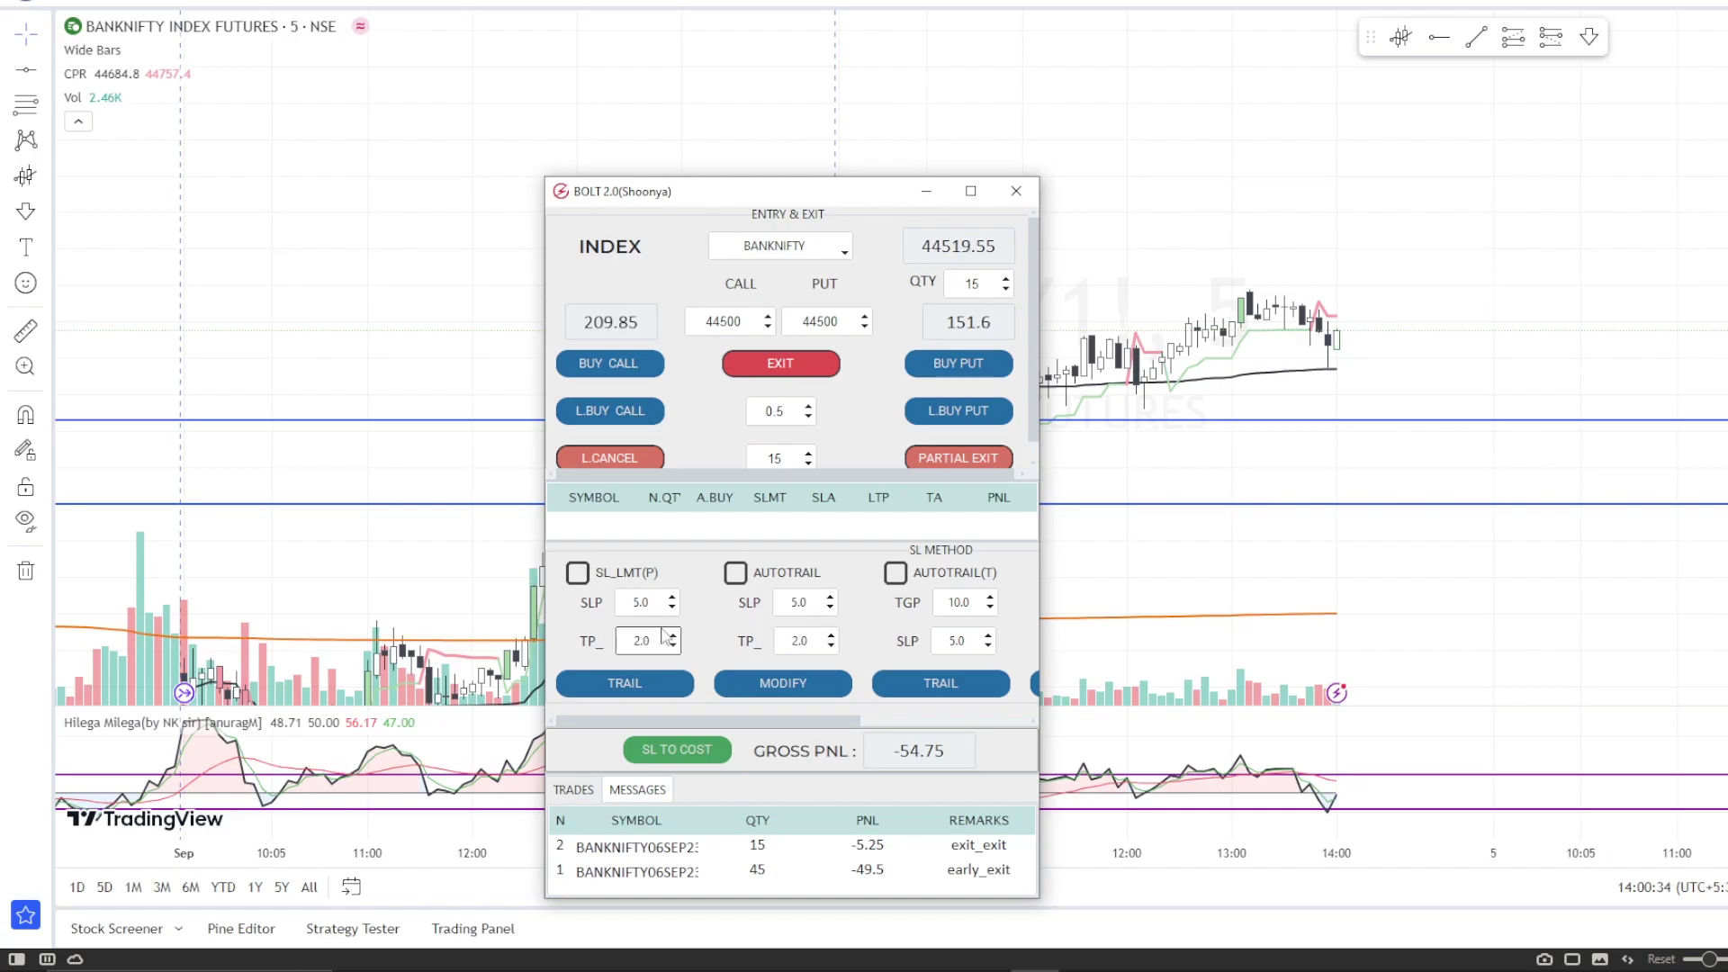
# Step: Switch the stop-loss method to SL_LMT(P) limit orders
pyautogui.click(577, 573)
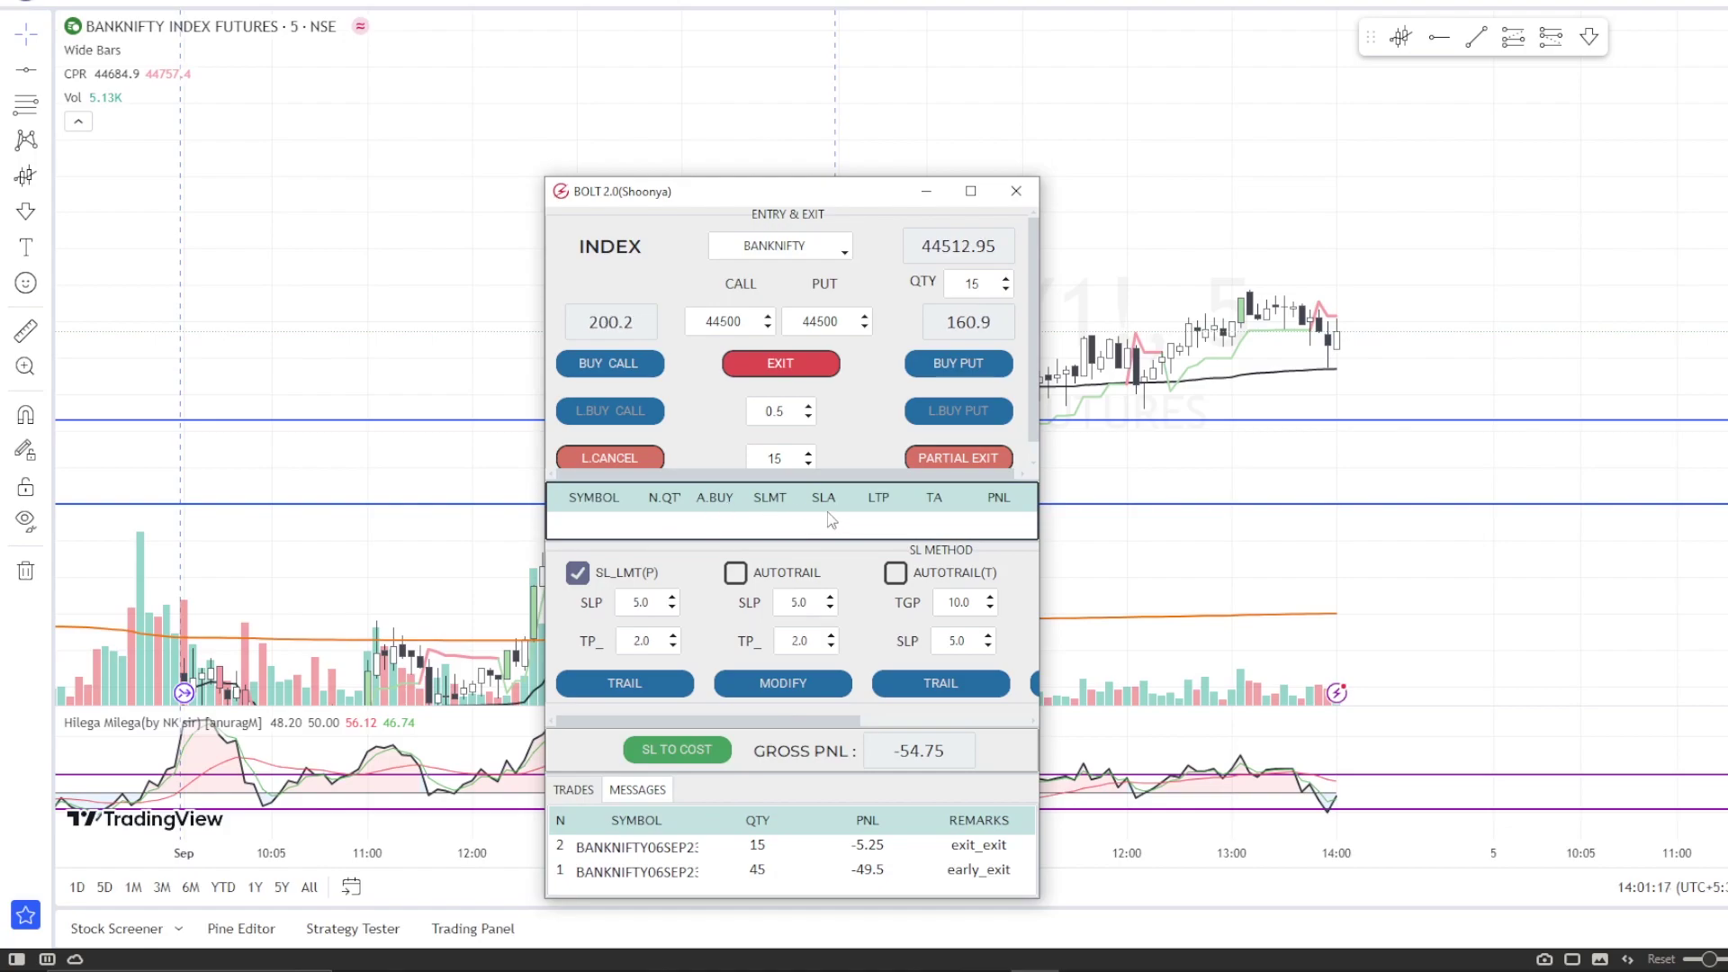
pyautogui.scroll(-1, 810, 446)
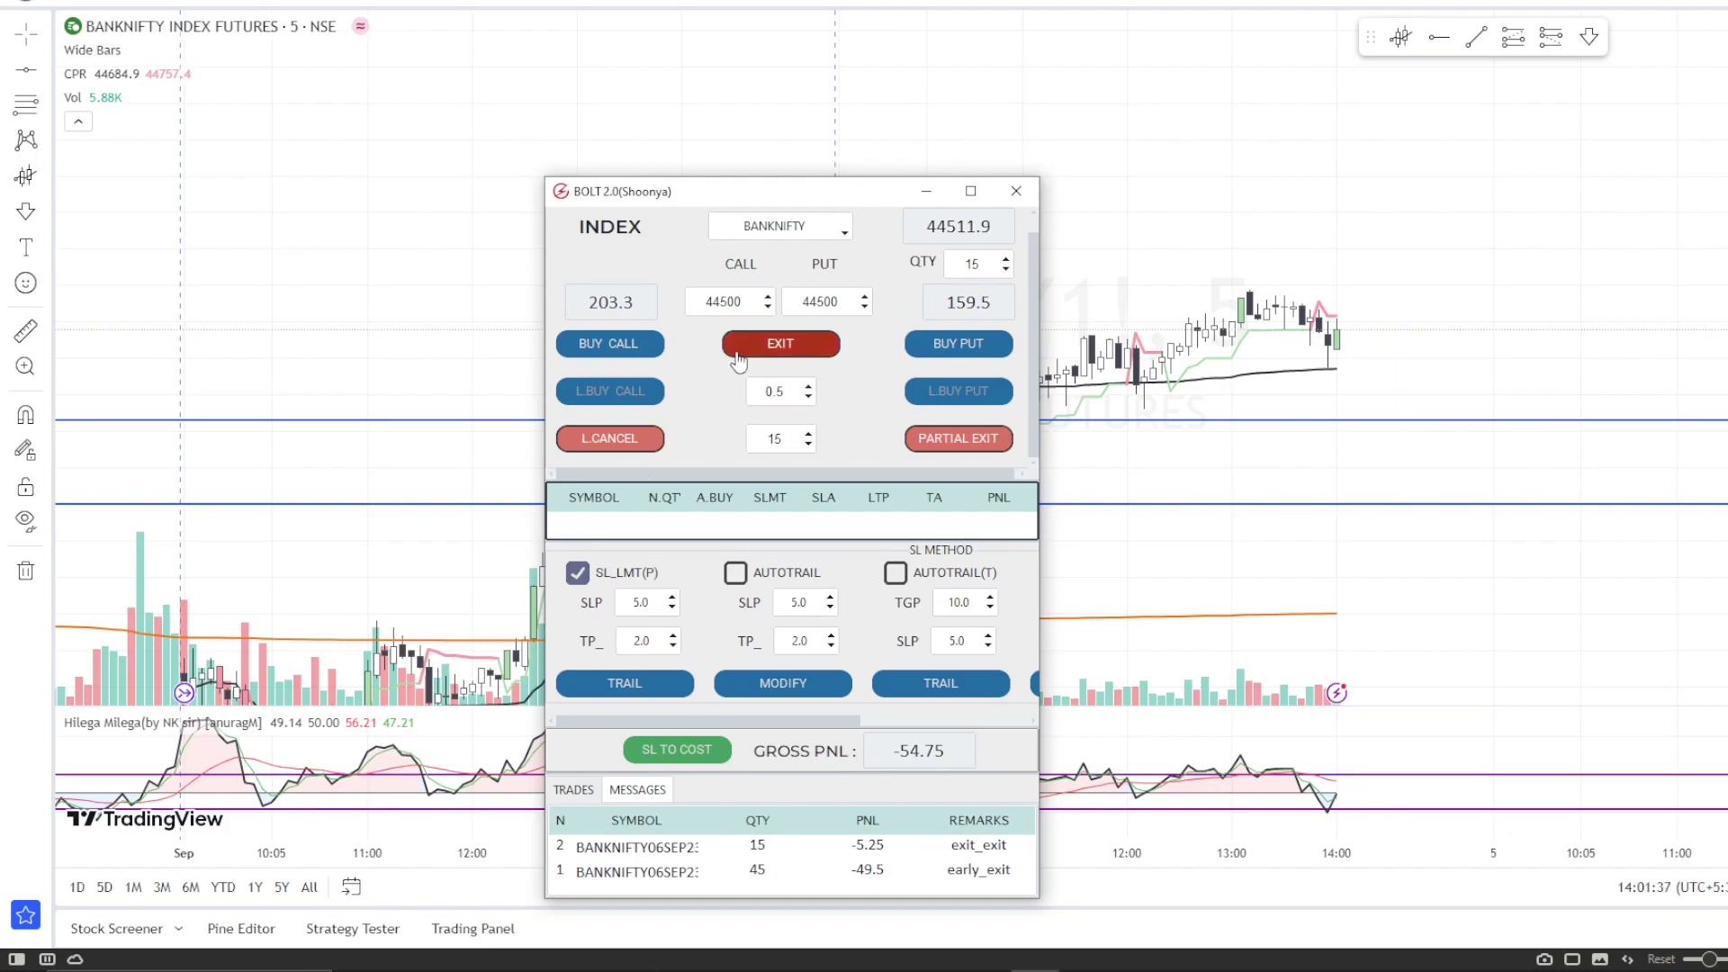
pyautogui.scroll(6, 750, 297)
pyautogui.scroll(4, 749, 297)
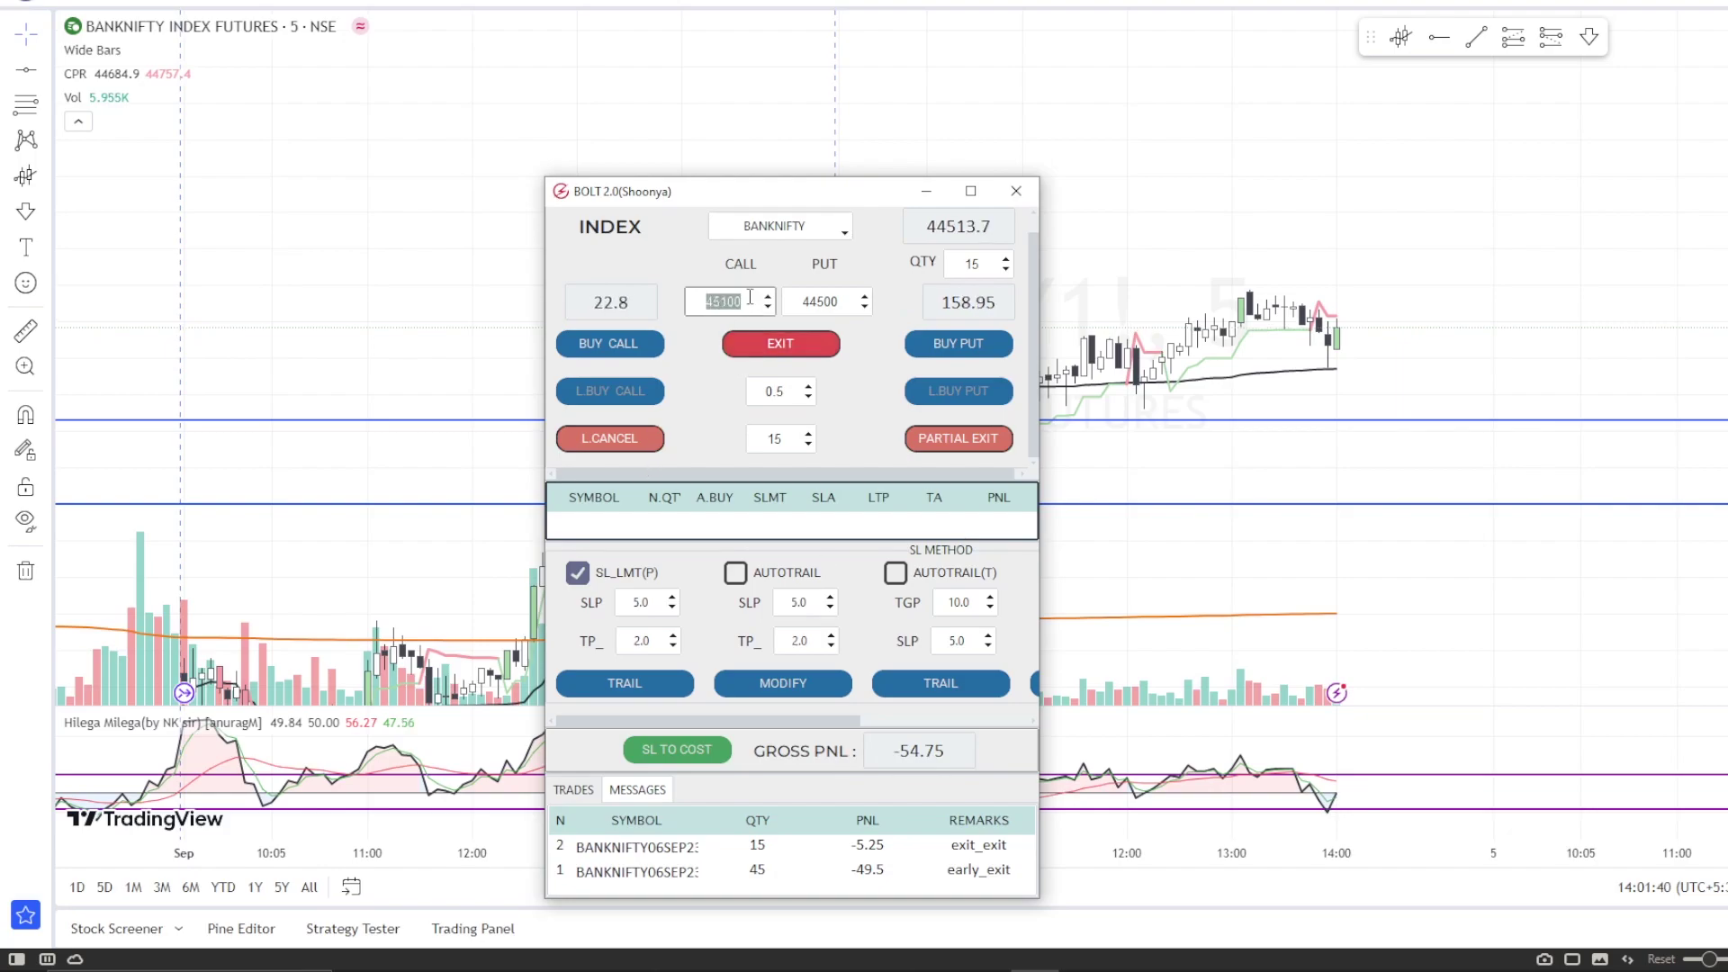
# Step: Buy 15 of the 45500 call and exit it immediately, logging trade 3 at -1.5
pyautogui.click(605, 347)
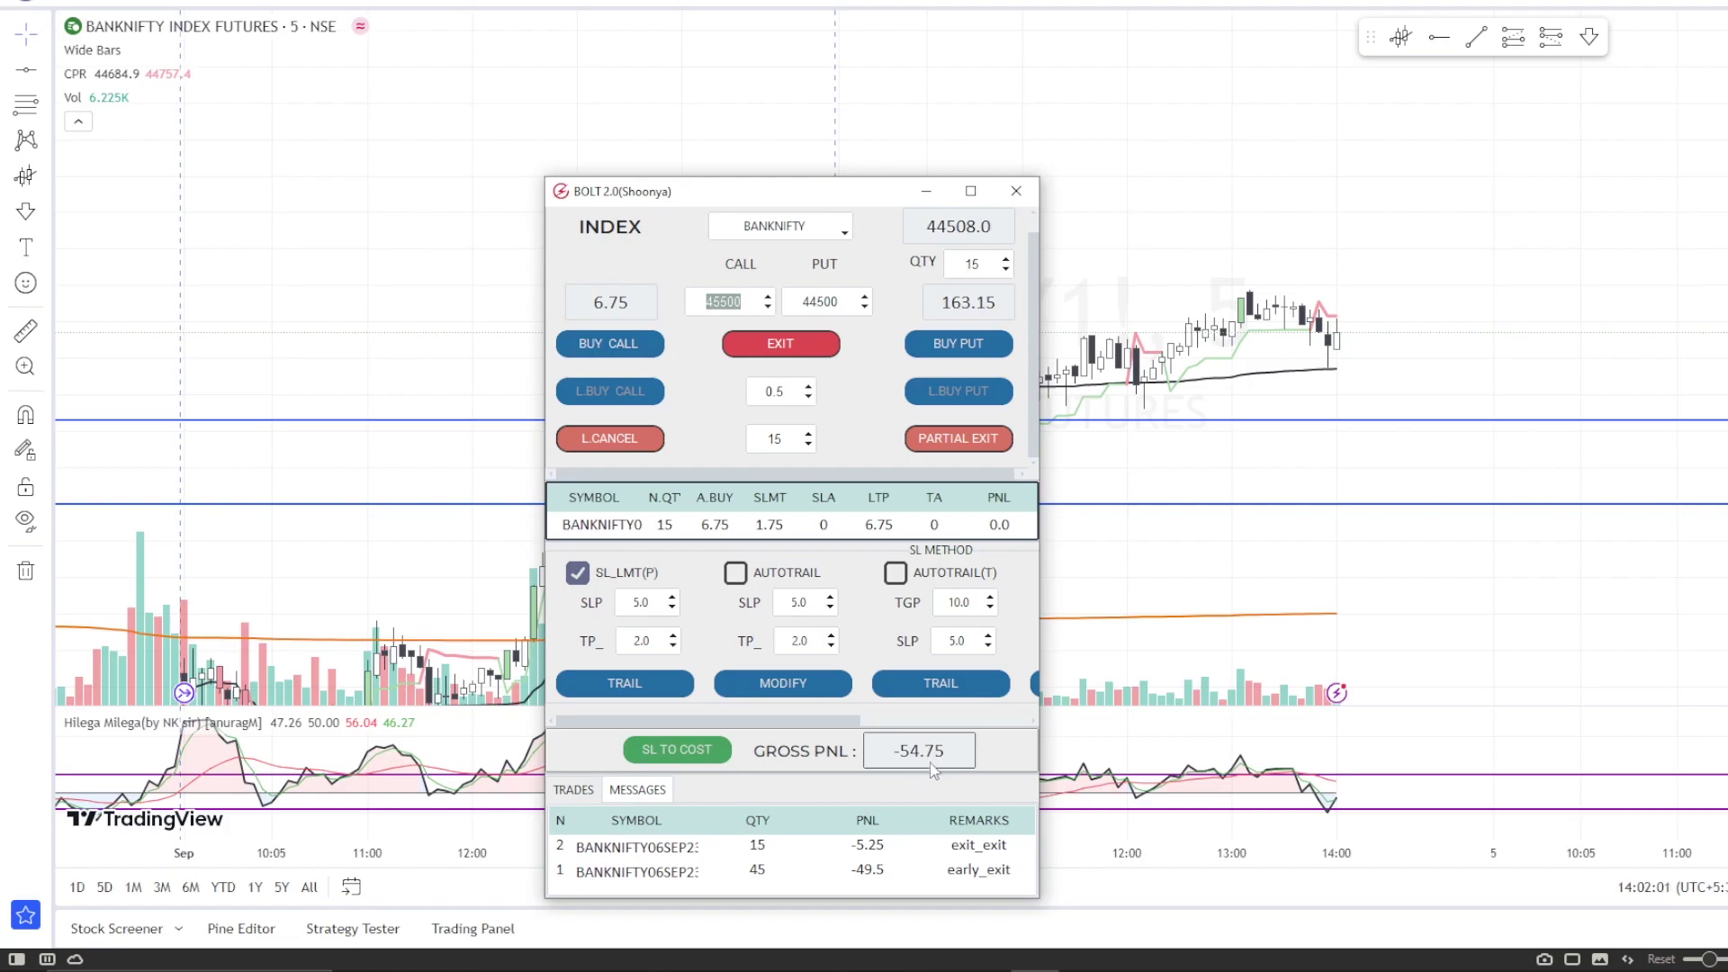
pyautogui.click(804, 356)
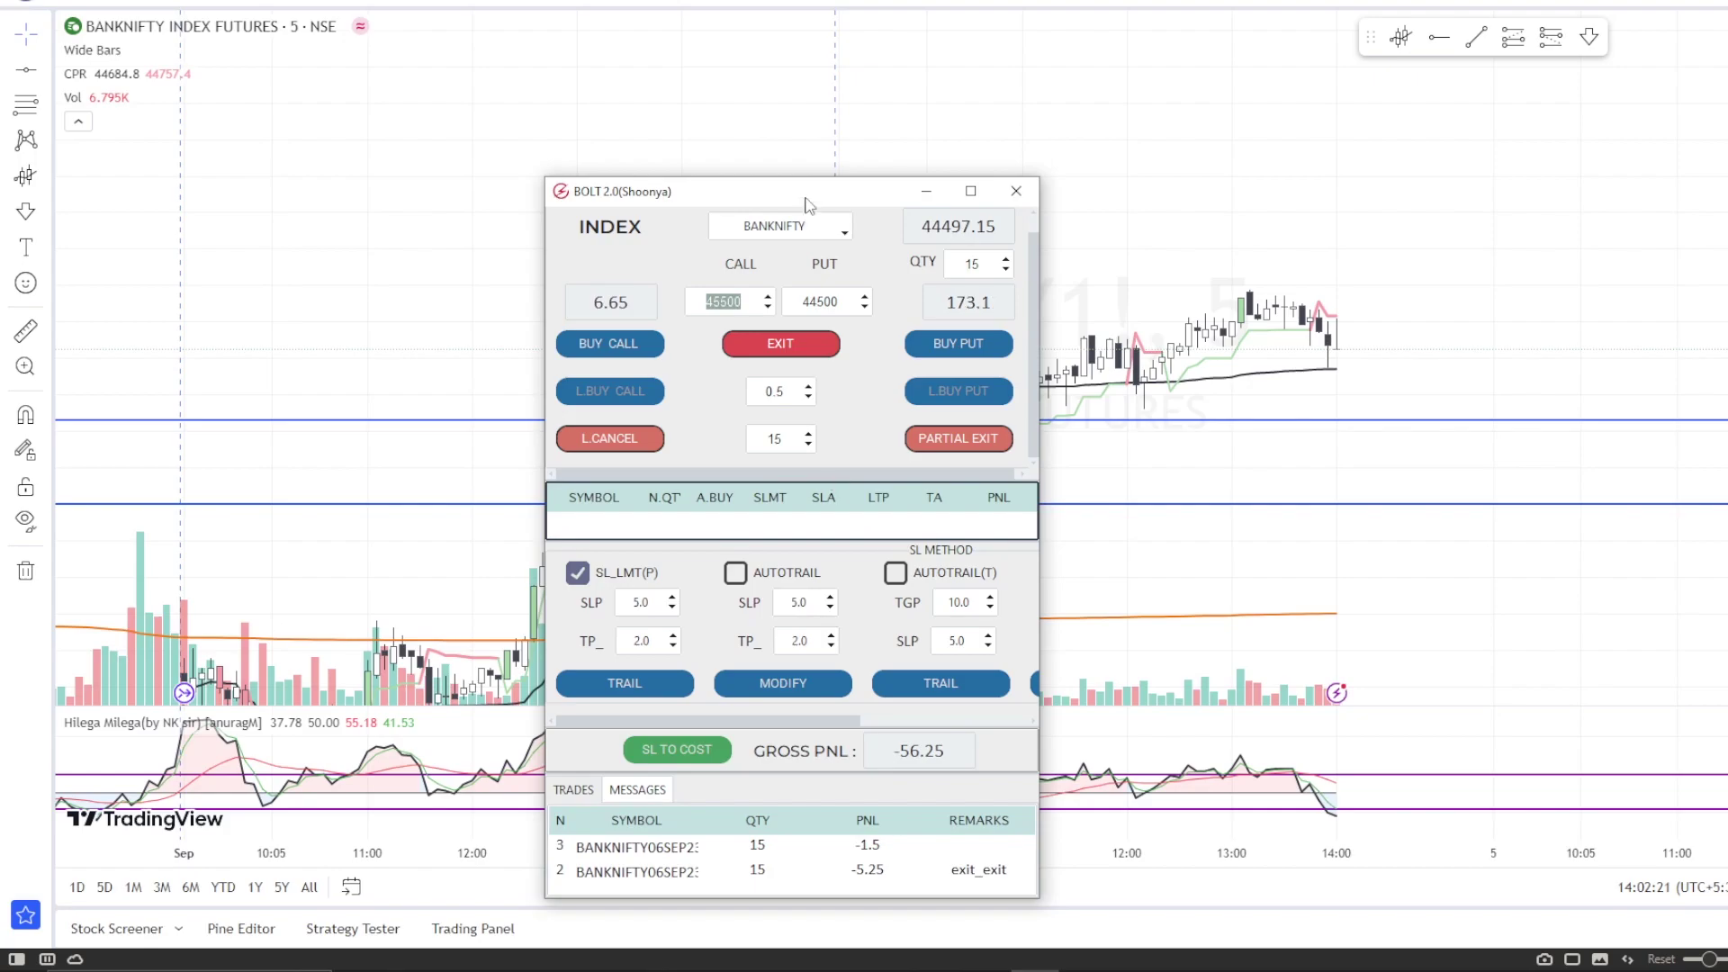
pyautogui.moveTo(802, 192); pyautogui.dragTo(1037, 78)
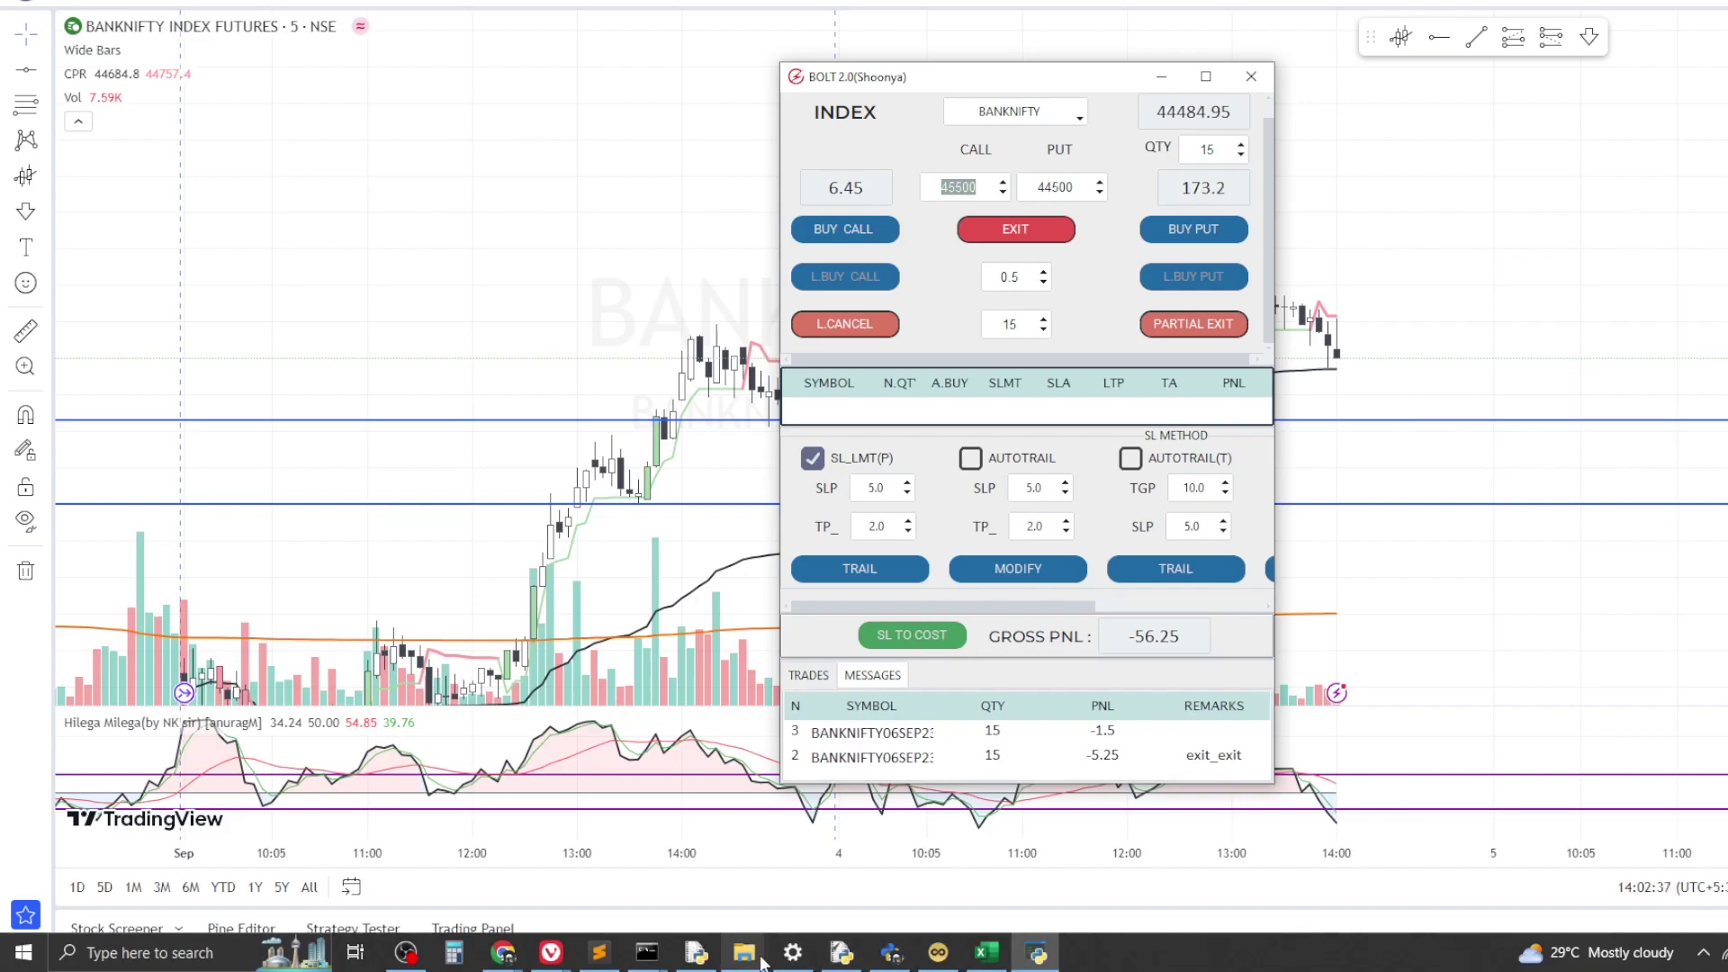
# Step: Bring up the Excel settings workbook and start editing the expiry_offset cell
pyautogui.click(987, 953)
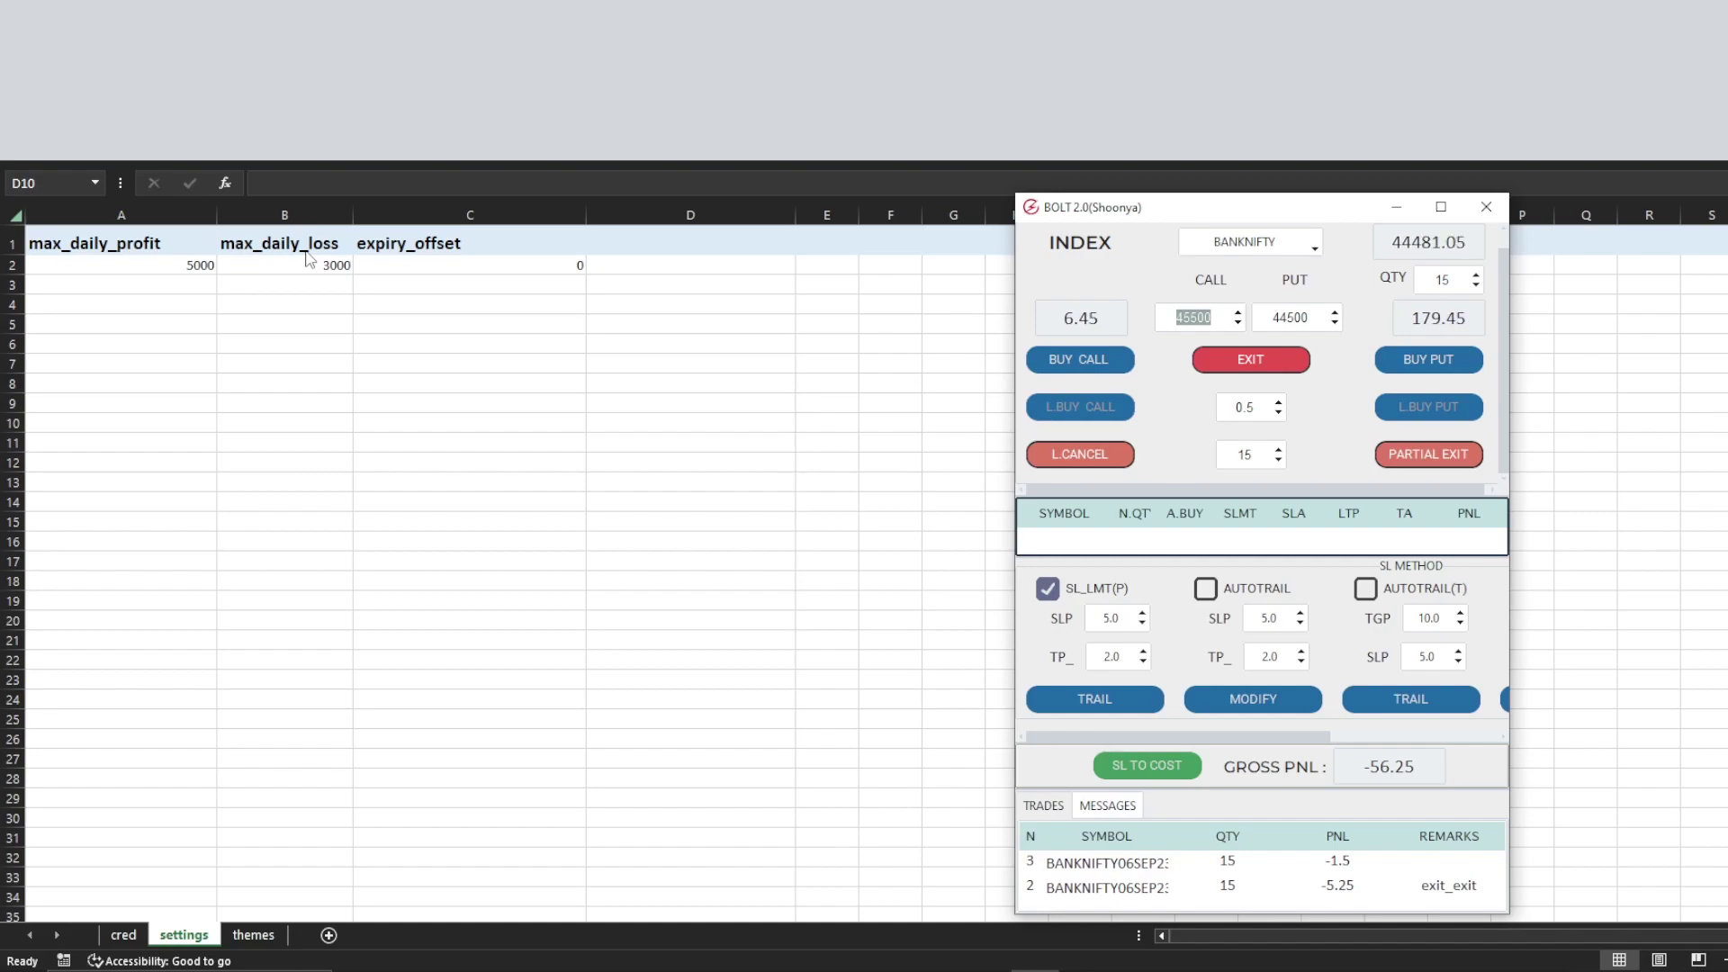
pyautogui.doubleClick(494, 265)
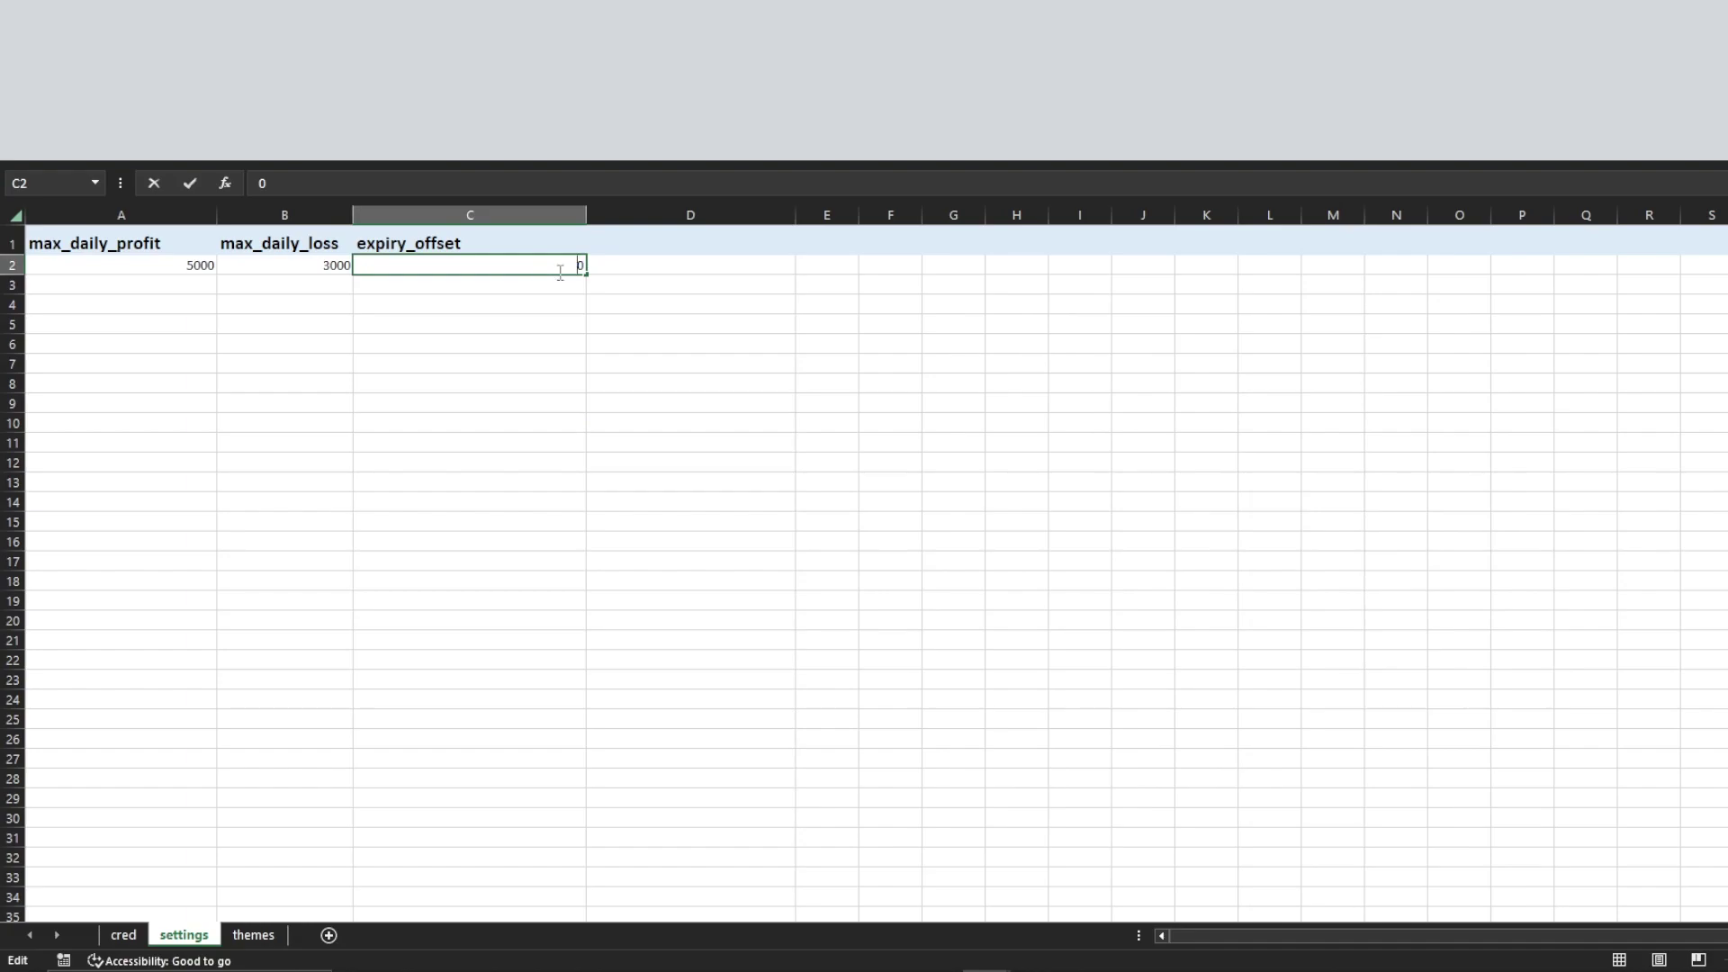
# Step: Replace the expiry_offset value 0 with 1 and check today's date on the calendar
pyautogui.moveTo(553, 264); pyautogui.dragTo(654, 262)
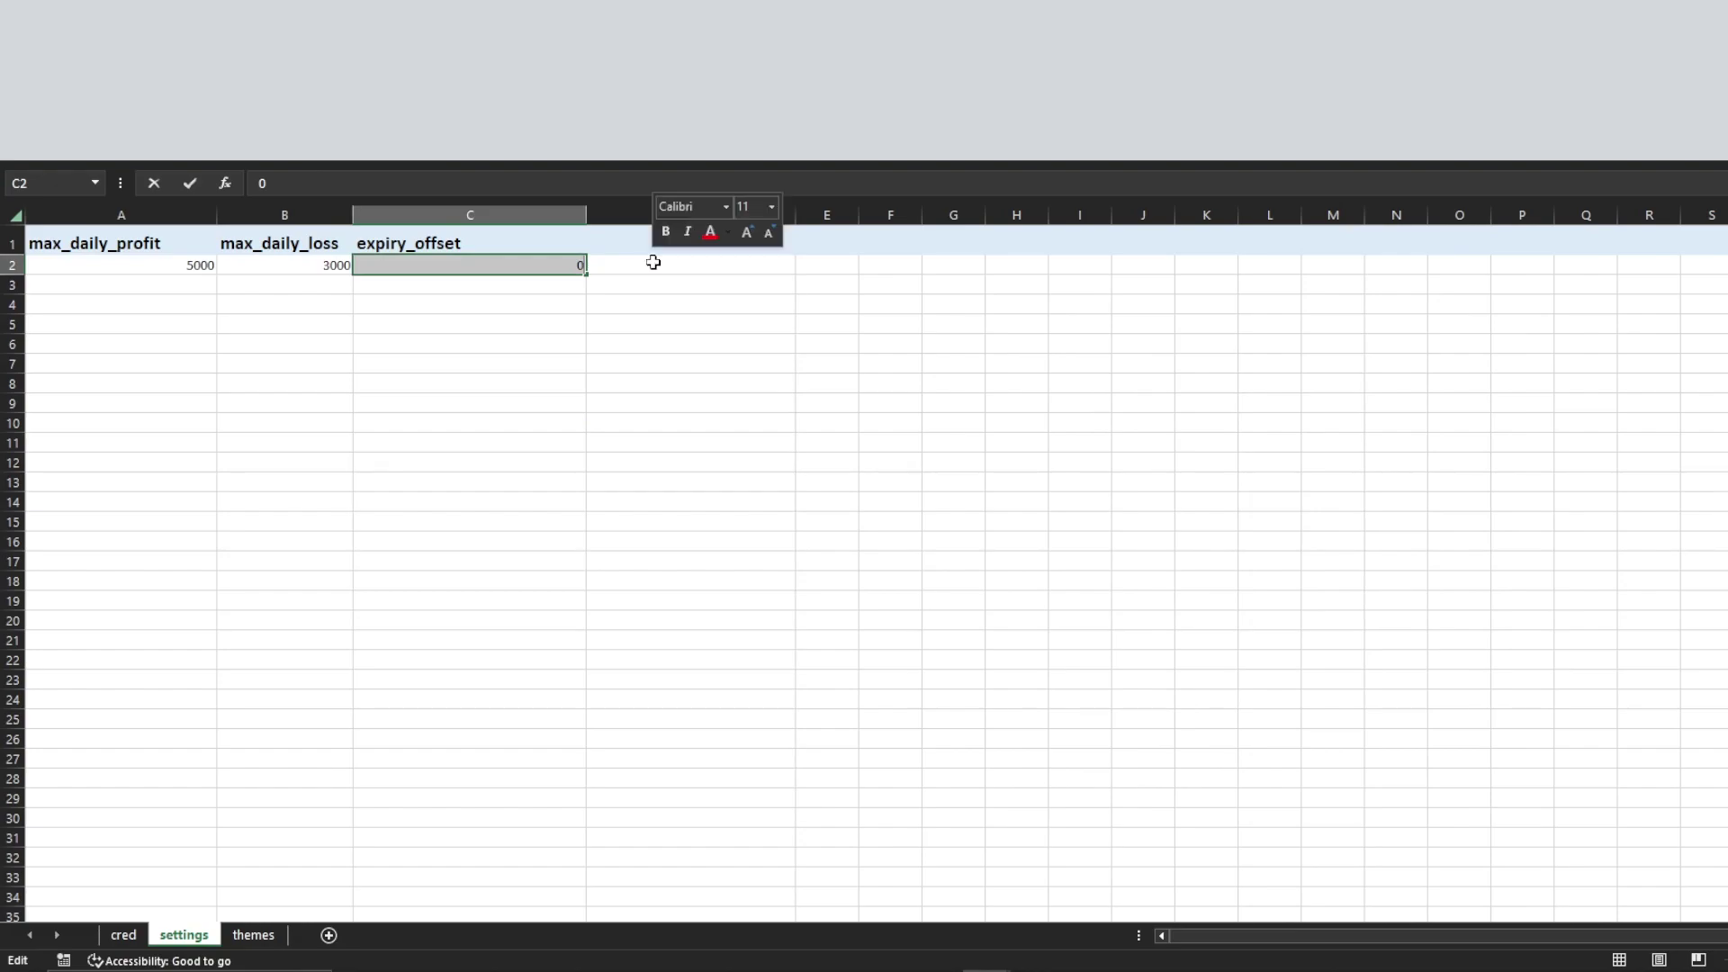
pyautogui.write('1')
pyautogui.click(736, 515)
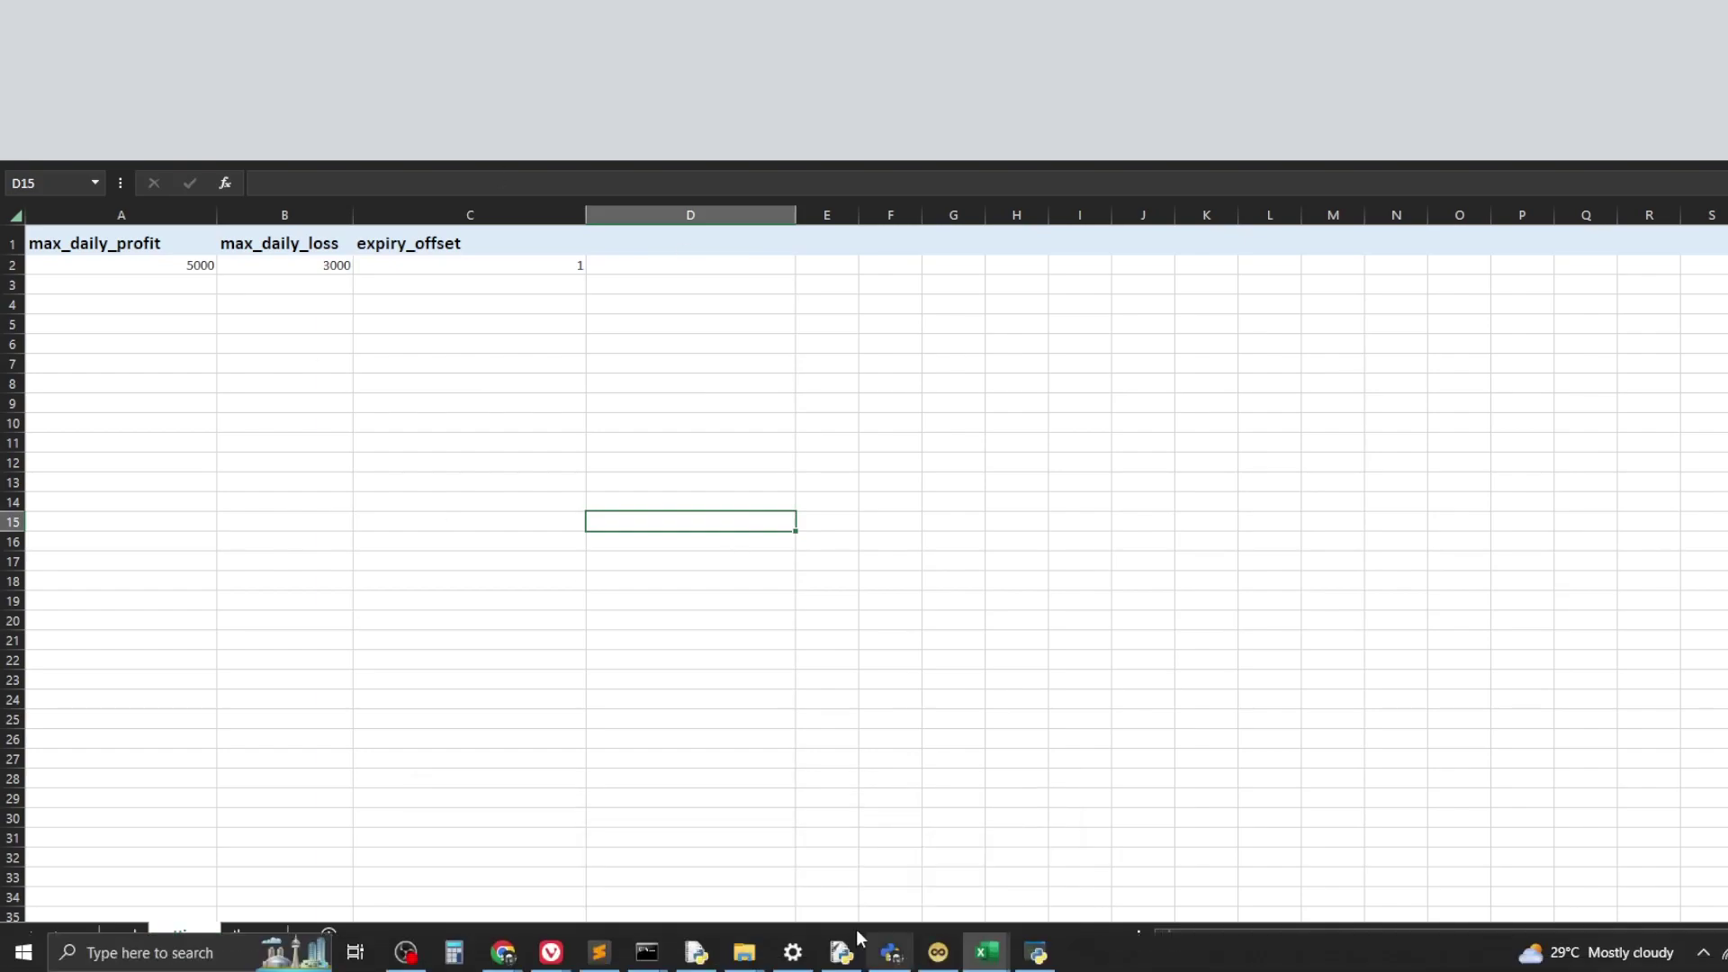
pyautogui.click(515, 265)
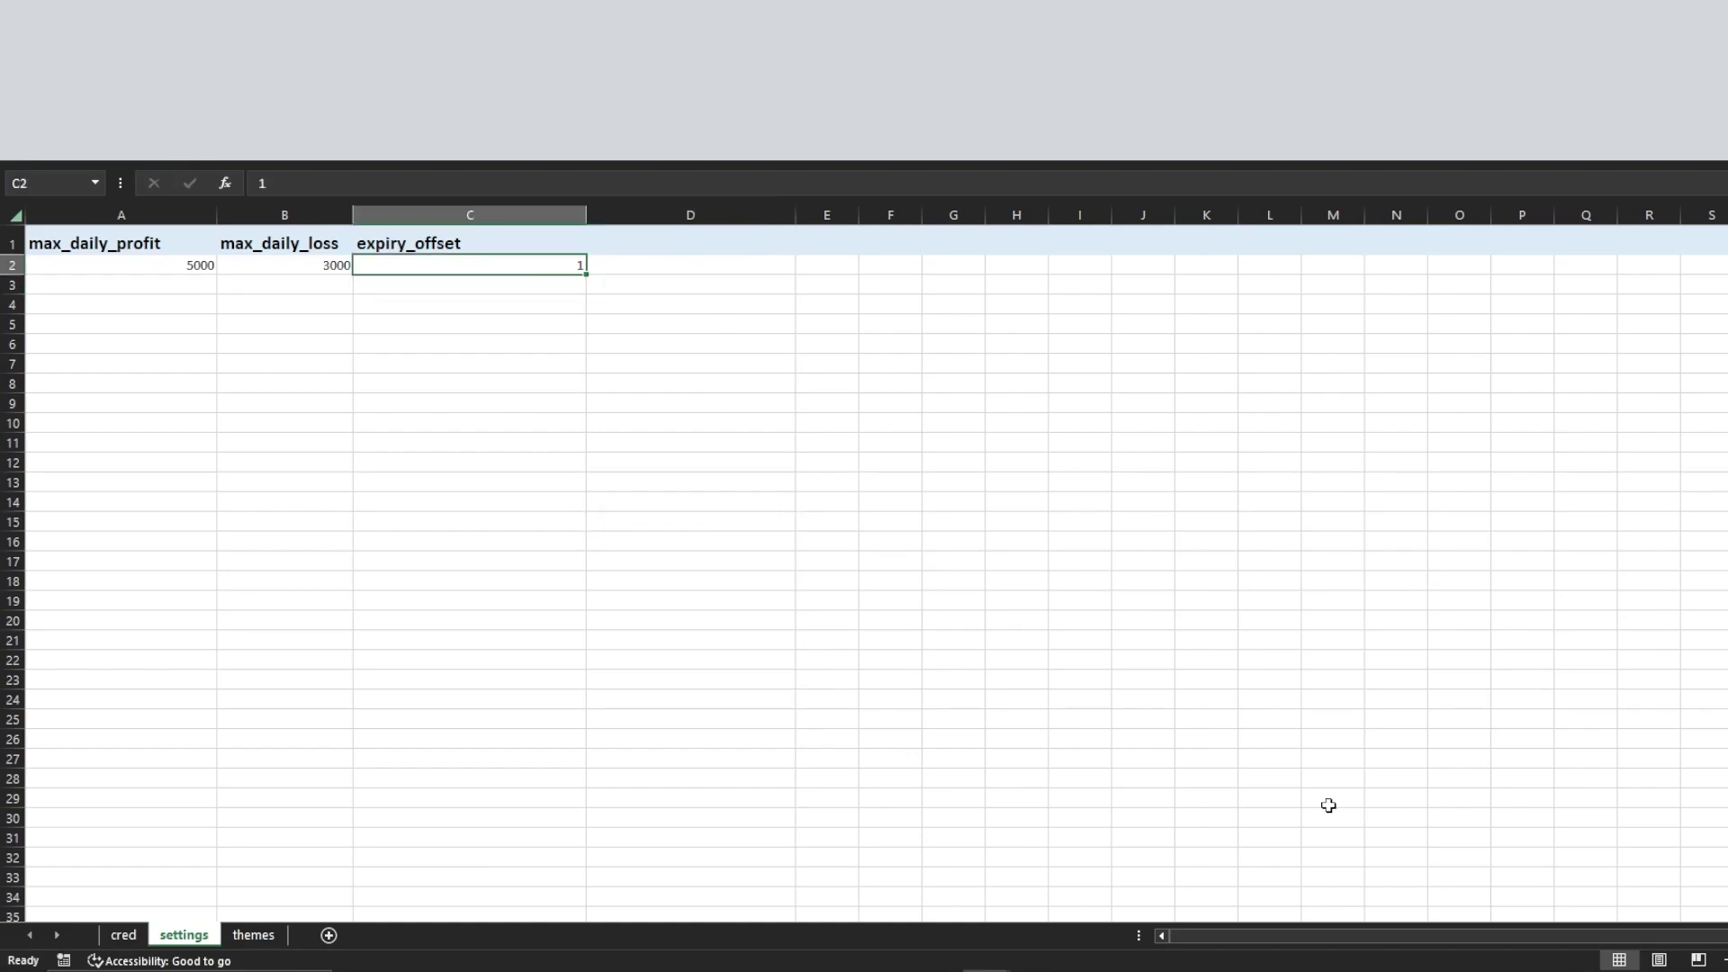
pyautogui.click(1726, 954)
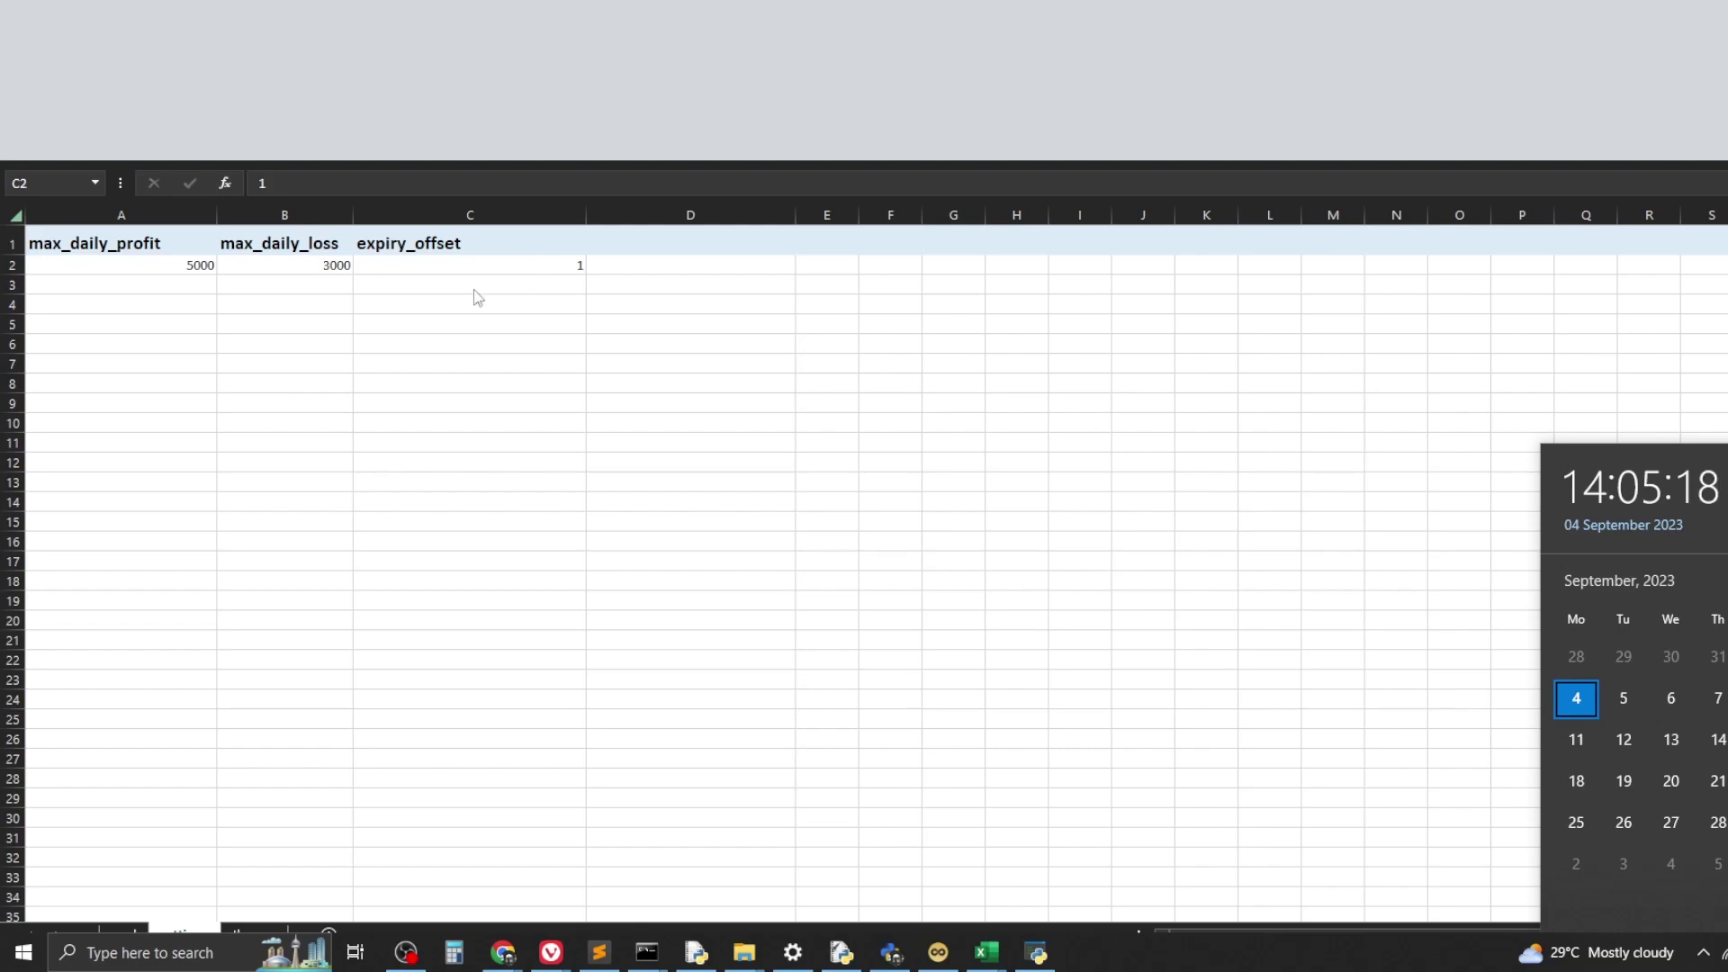
# Step: Return to the BOLT panel over the chart and start editing trade 3's remark
pyautogui.click(761, 301)
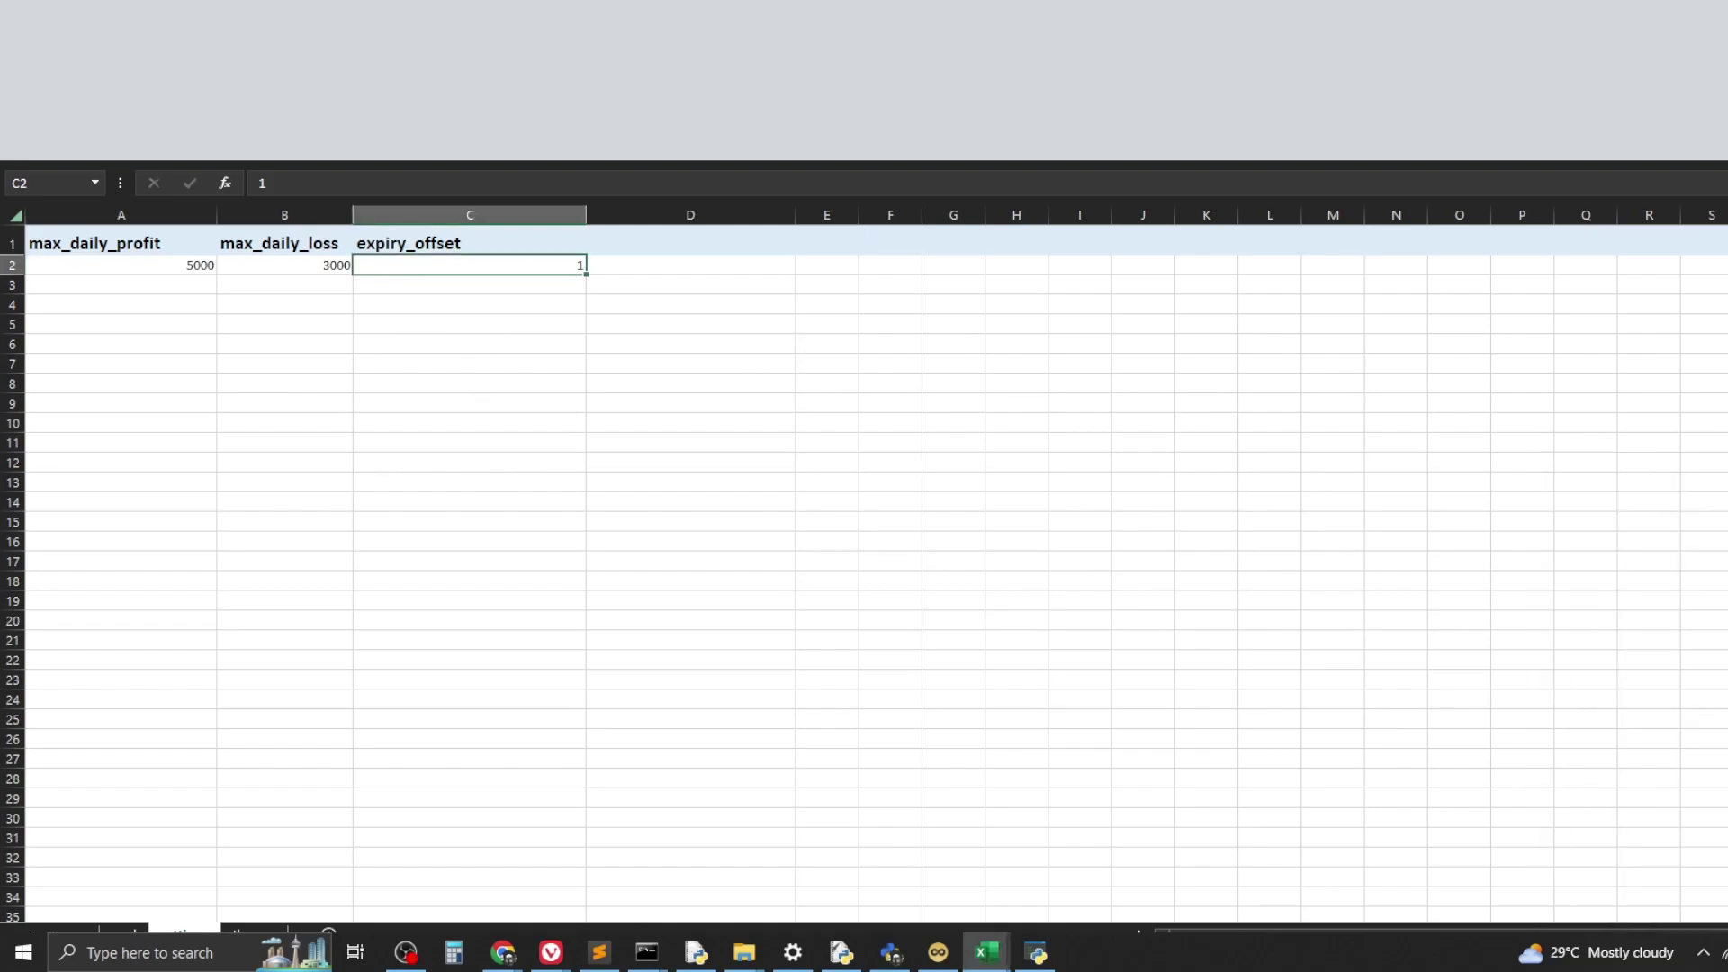
pyautogui.hotkey('alt', 'Tab')
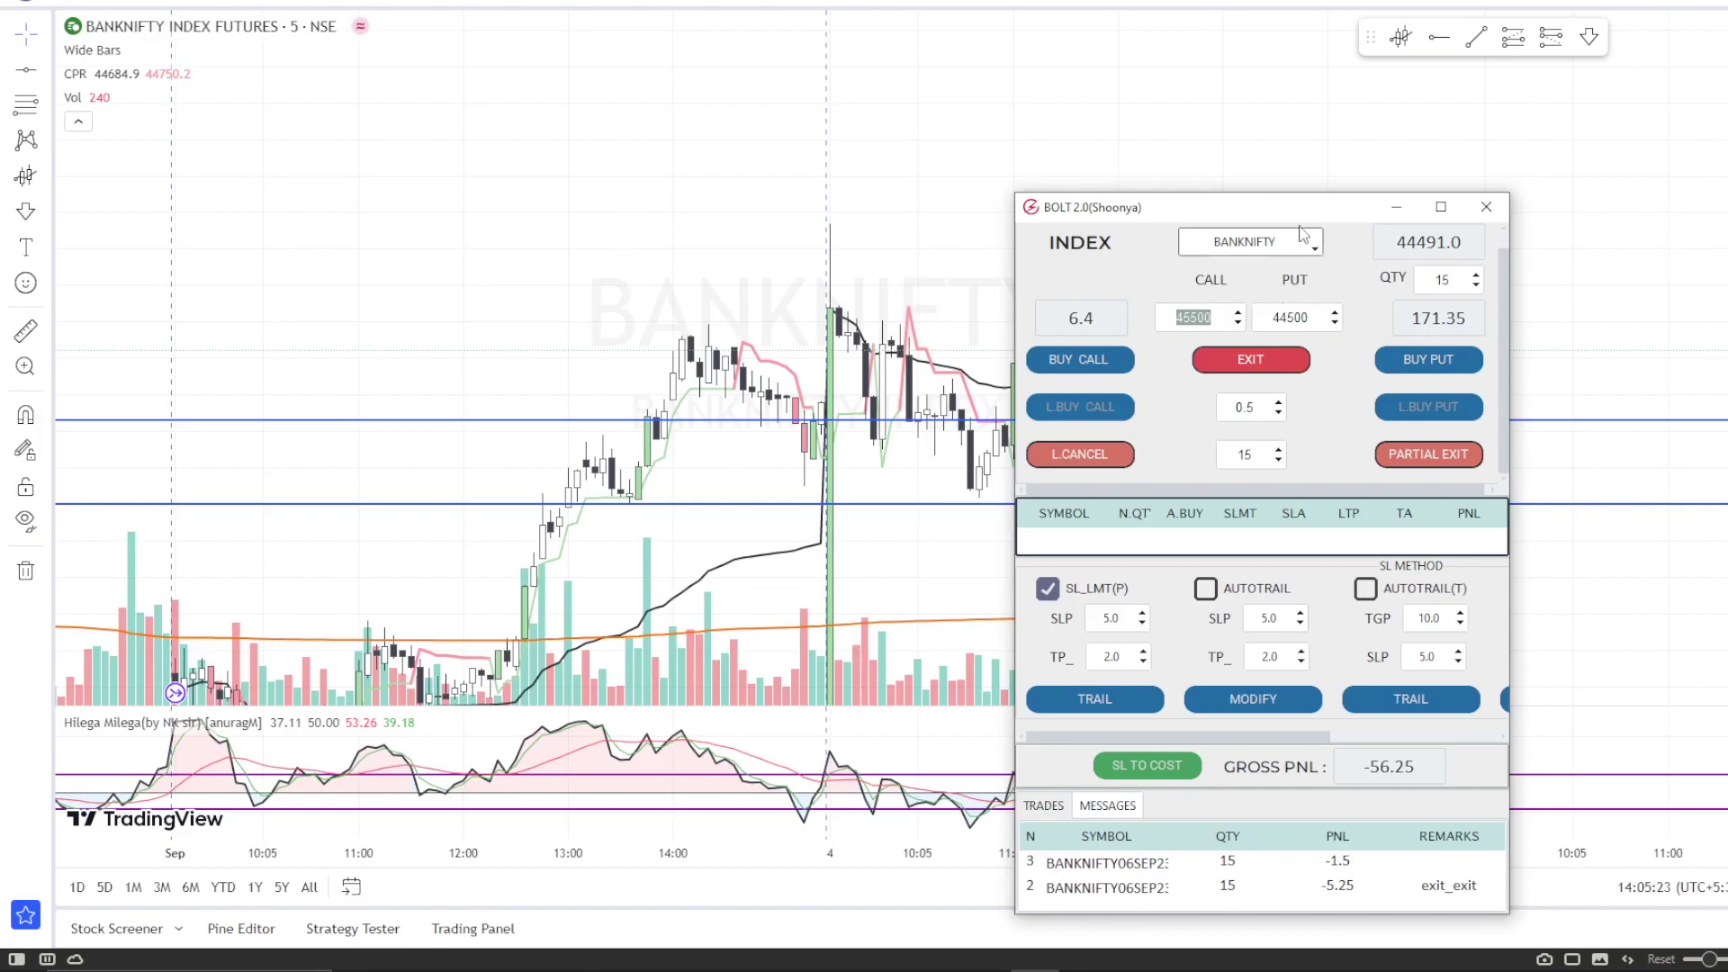
pyautogui.moveTo(1315, 213); pyautogui.dragTo(919, 135)
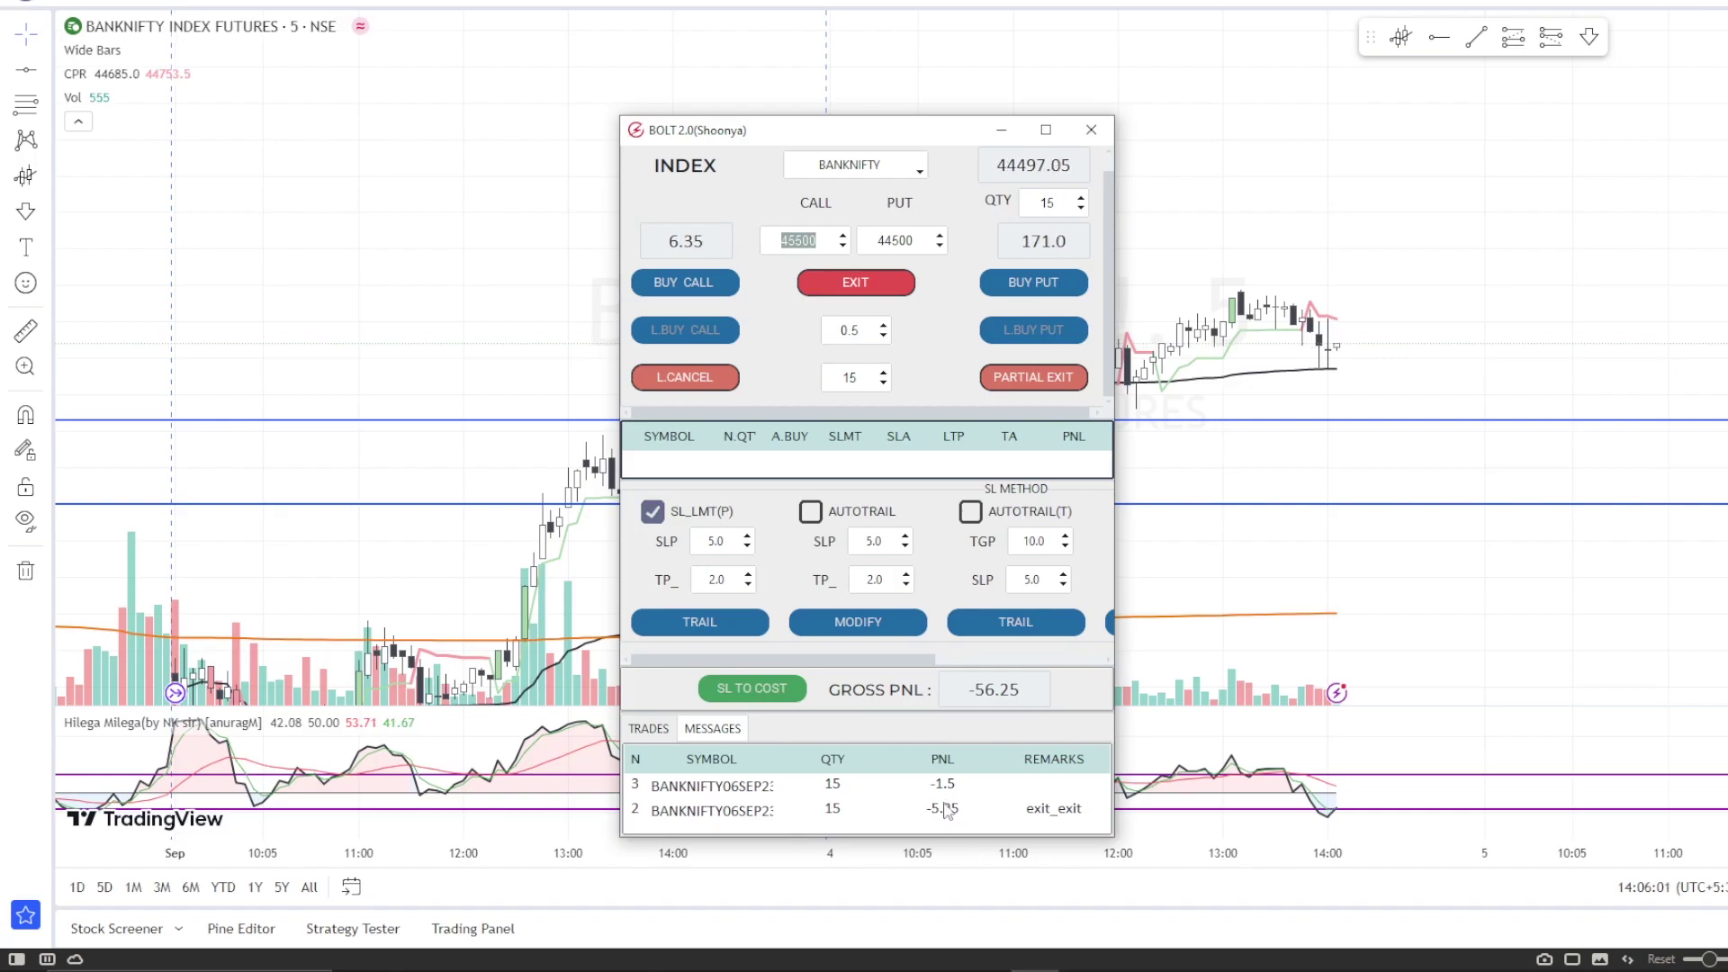
pyautogui.doubleClick(1082, 783)
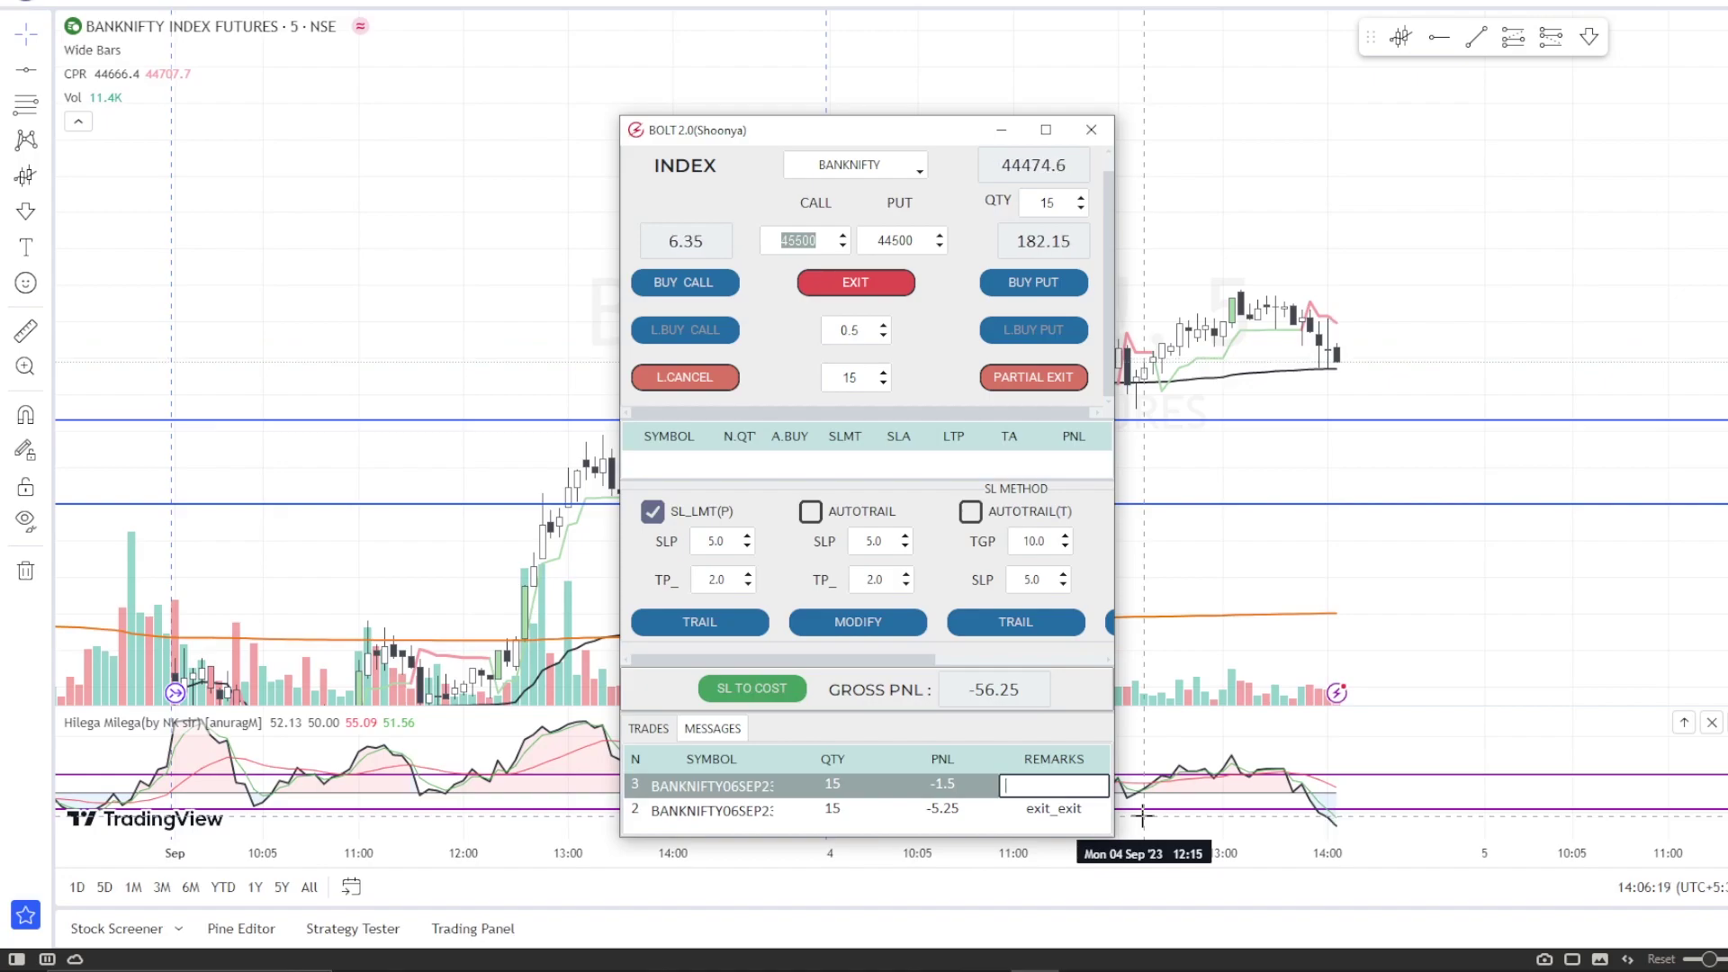
pyautogui.write('e')
pyautogui.write('ood')
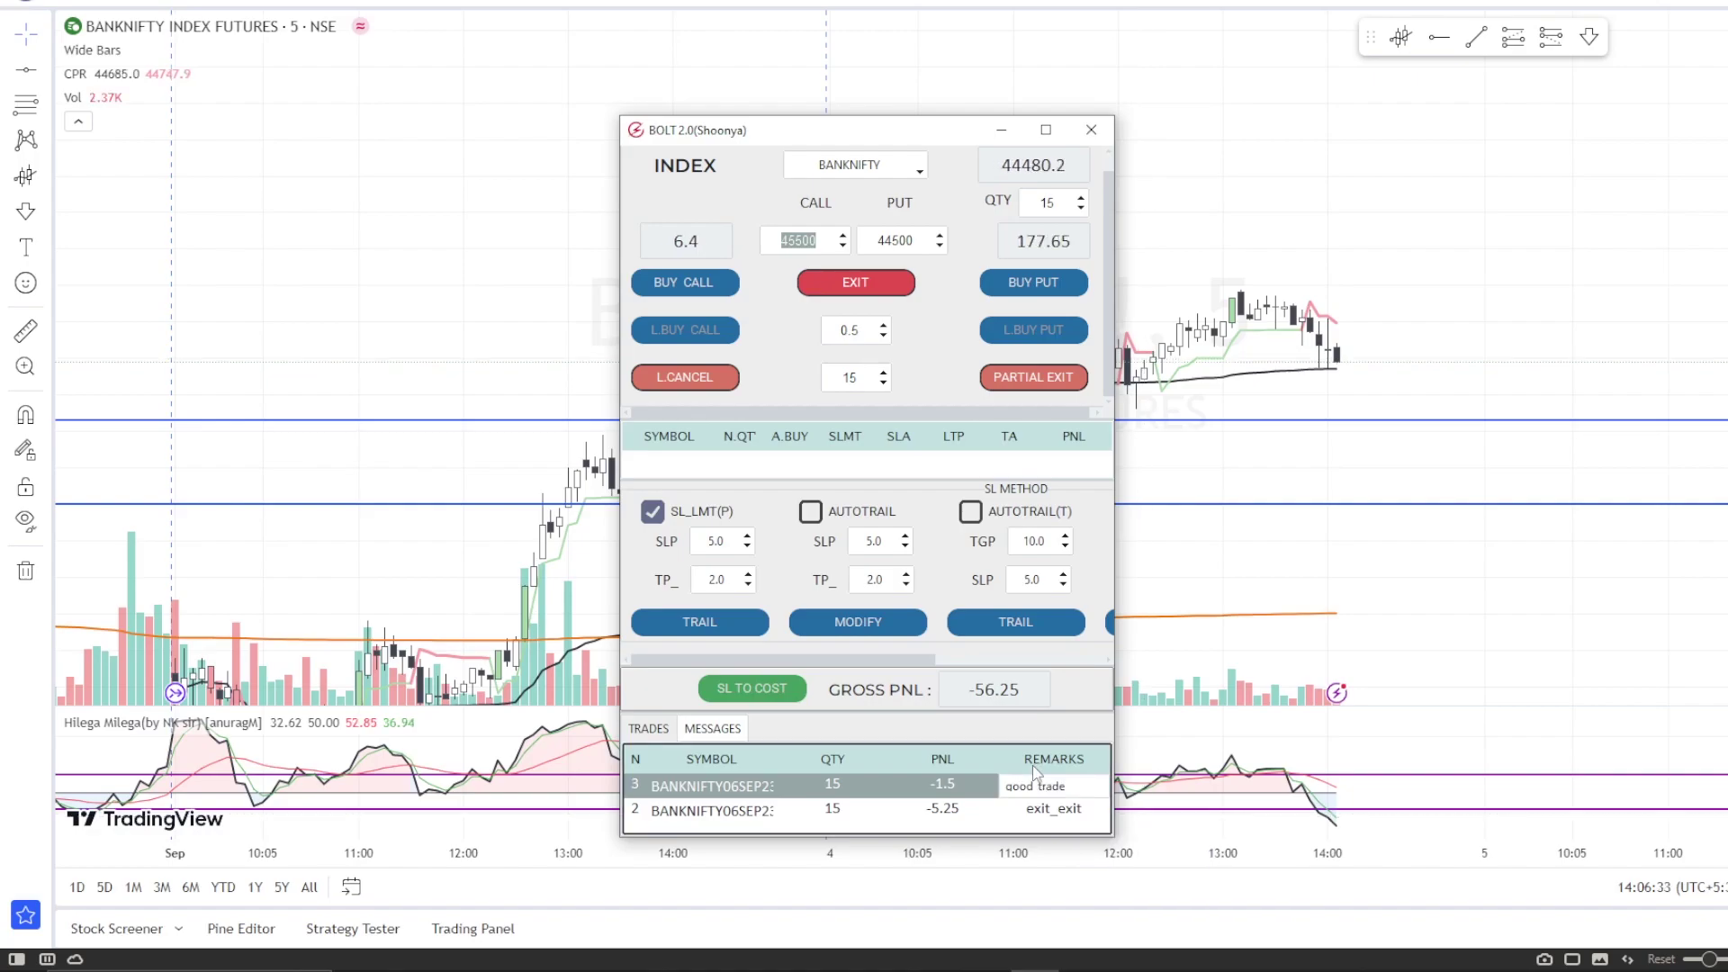
# Step: Commit the remark 'good trade' on trade 3 and switch to the Excel trade journal
pyautogui.press('BackSpace')
pyautogui.write('trade')
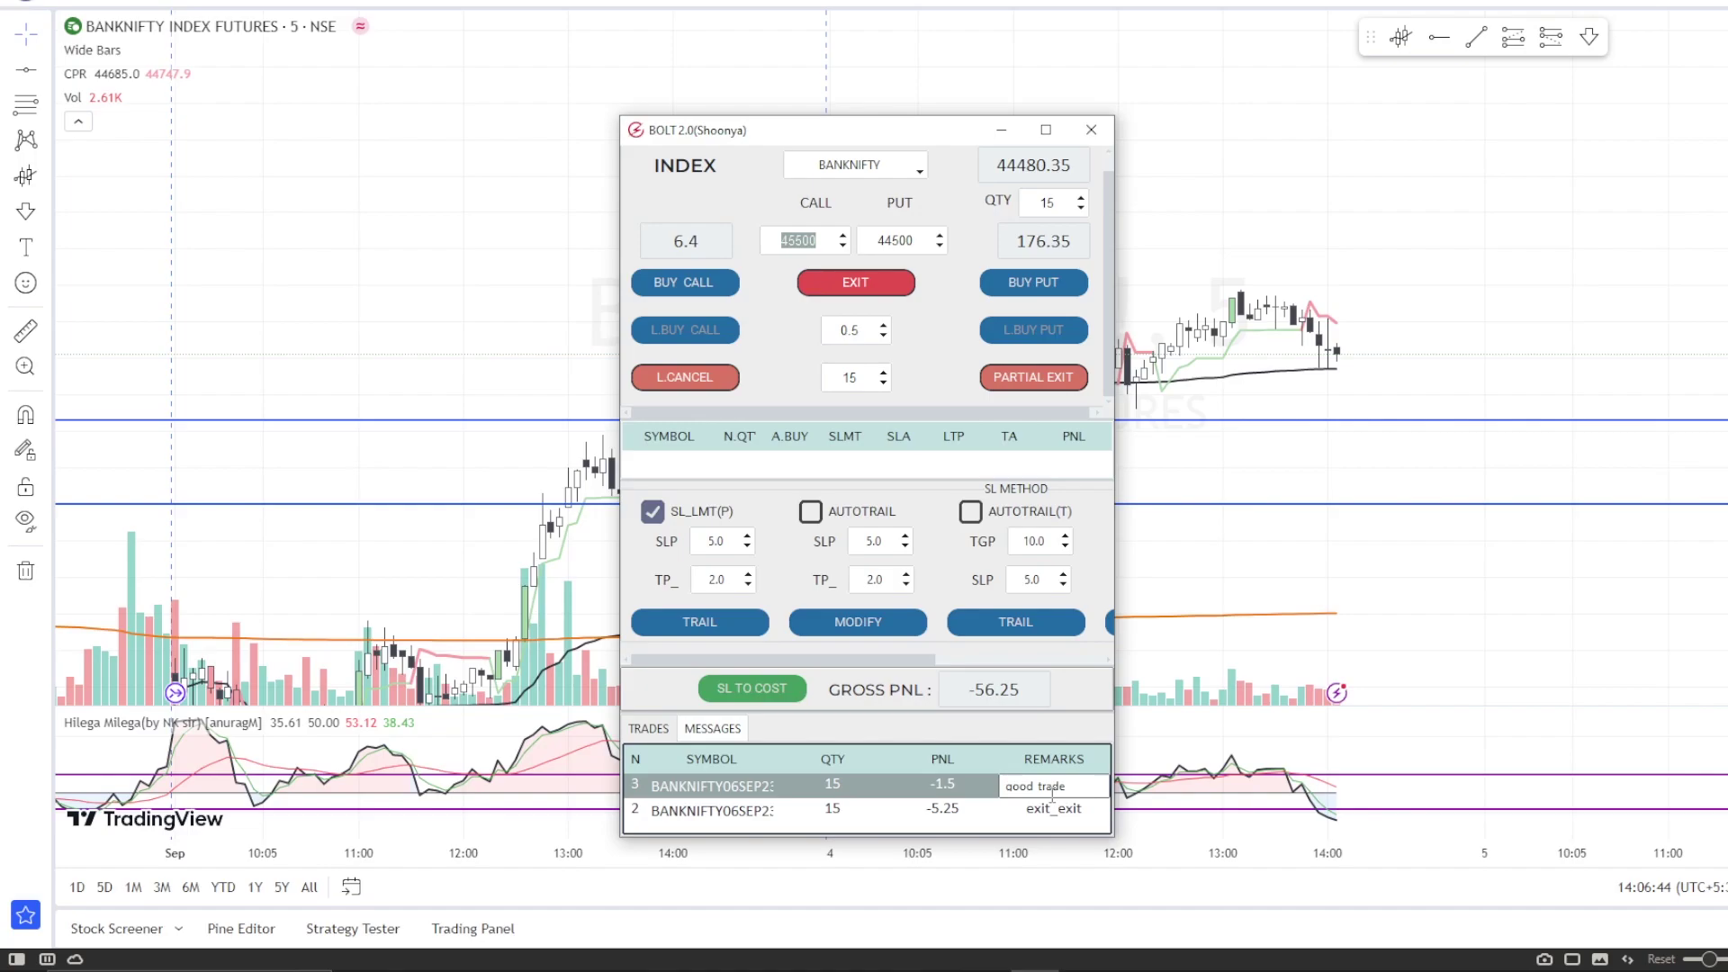
pyautogui.click(902, 783)
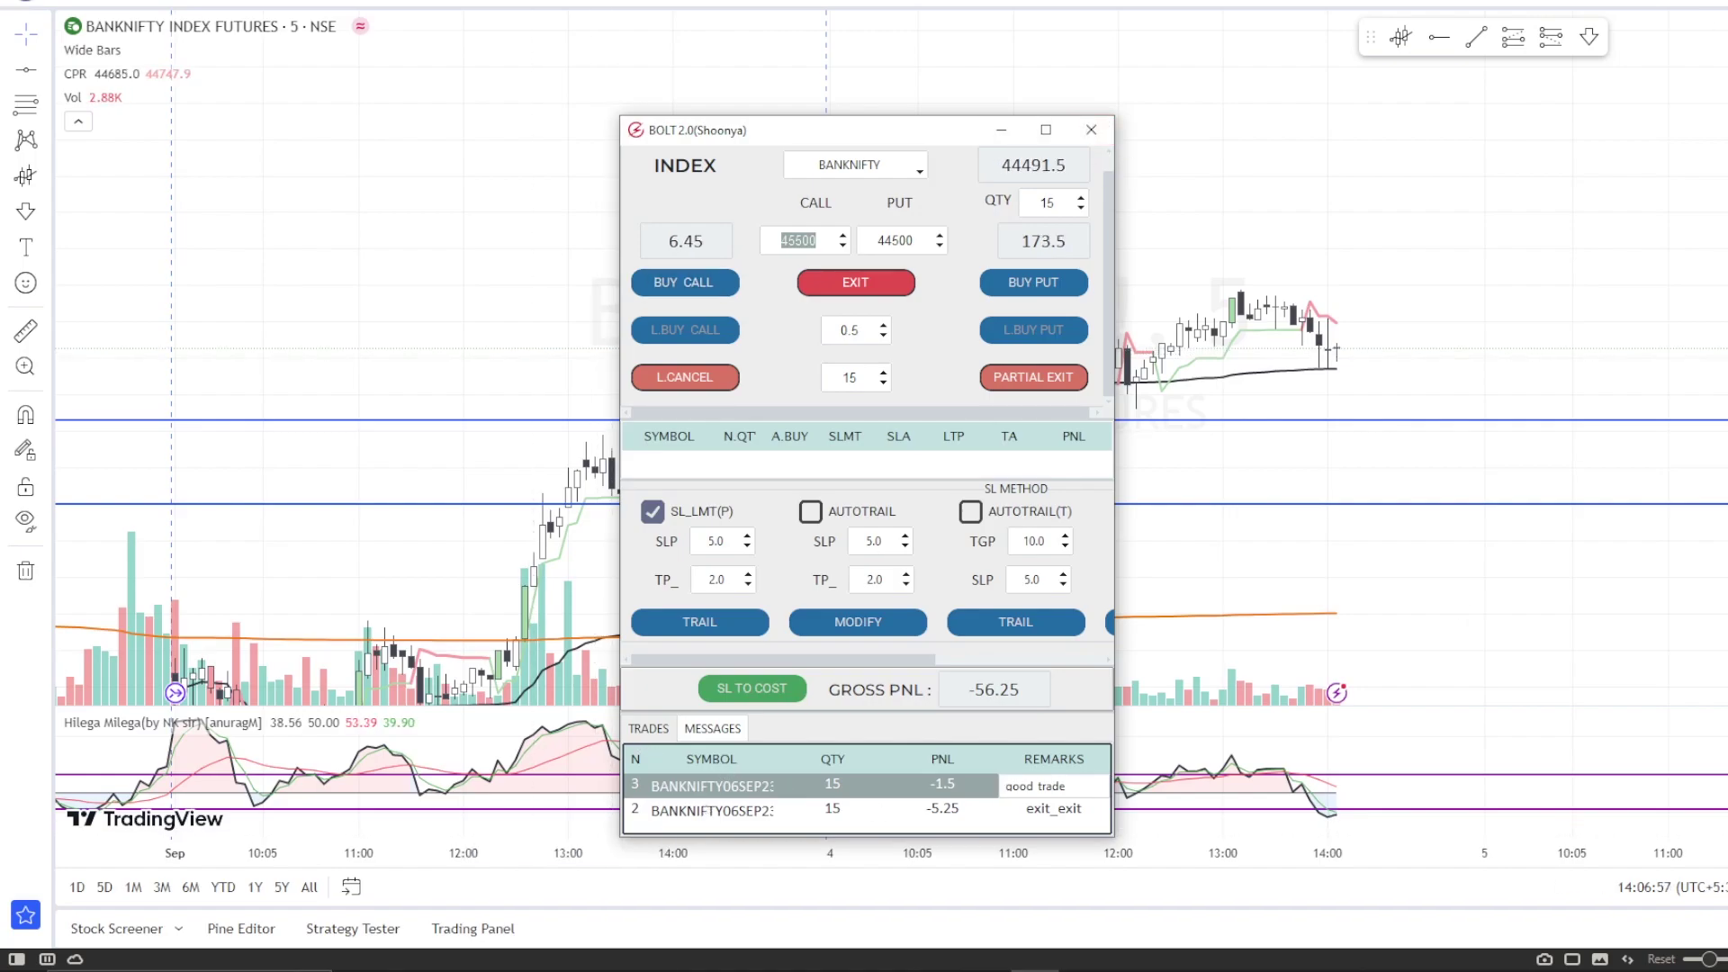
pyautogui.hotkey('alt', 'Tab')
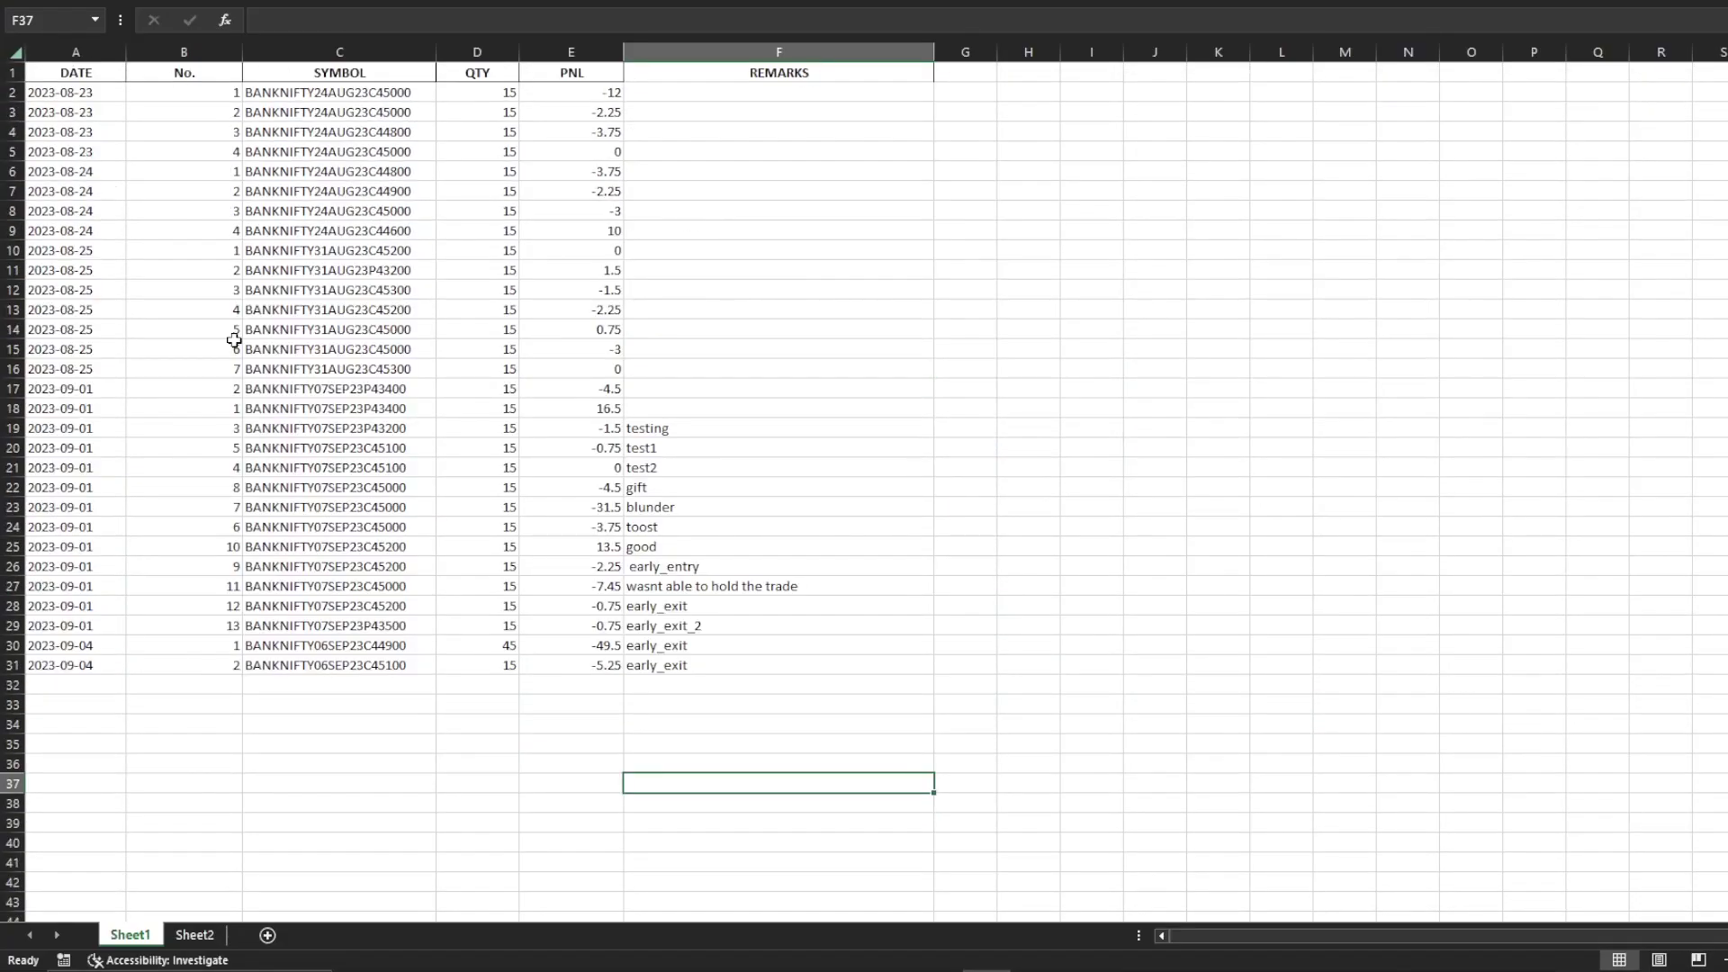
pyautogui.scroll(-1, 499, 297)
pyautogui.scroll(-10, 435, 296)
pyautogui.scroll(8, 354, 308)
pyautogui.scroll(3, 355, 309)
pyautogui.scroll(-13, 355, 309)
pyautogui.scroll(5, 354, 307)
pyautogui.scroll(3, 354, 308)
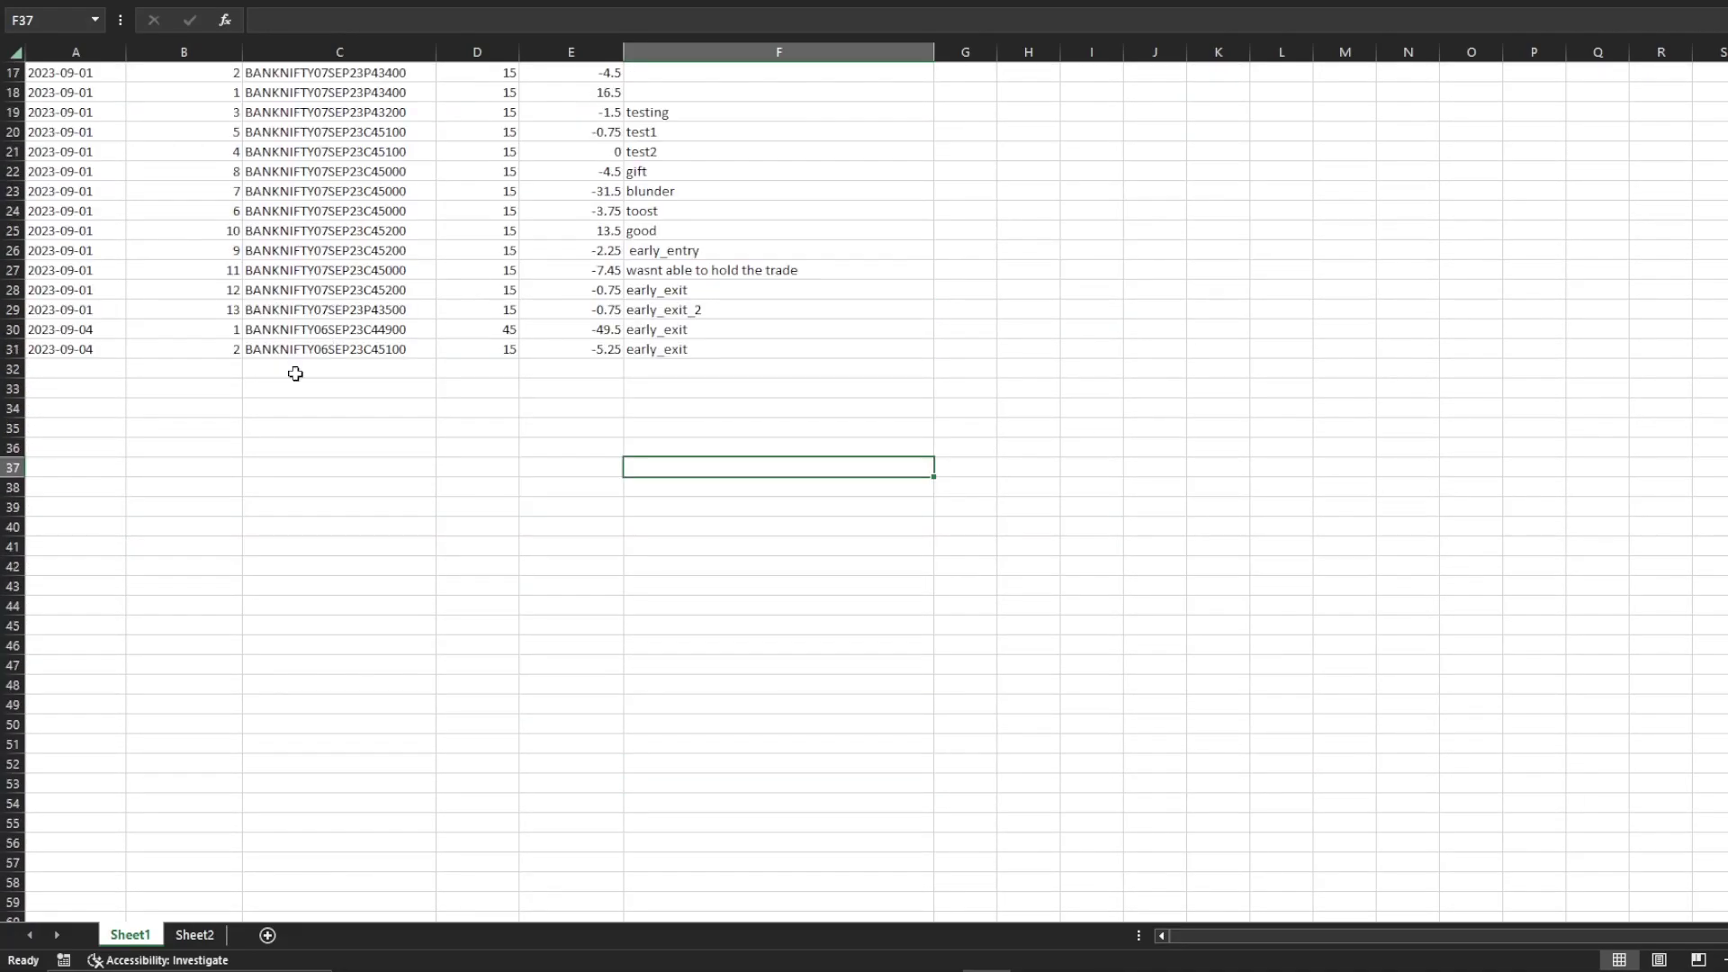
pyautogui.click(77, 358)
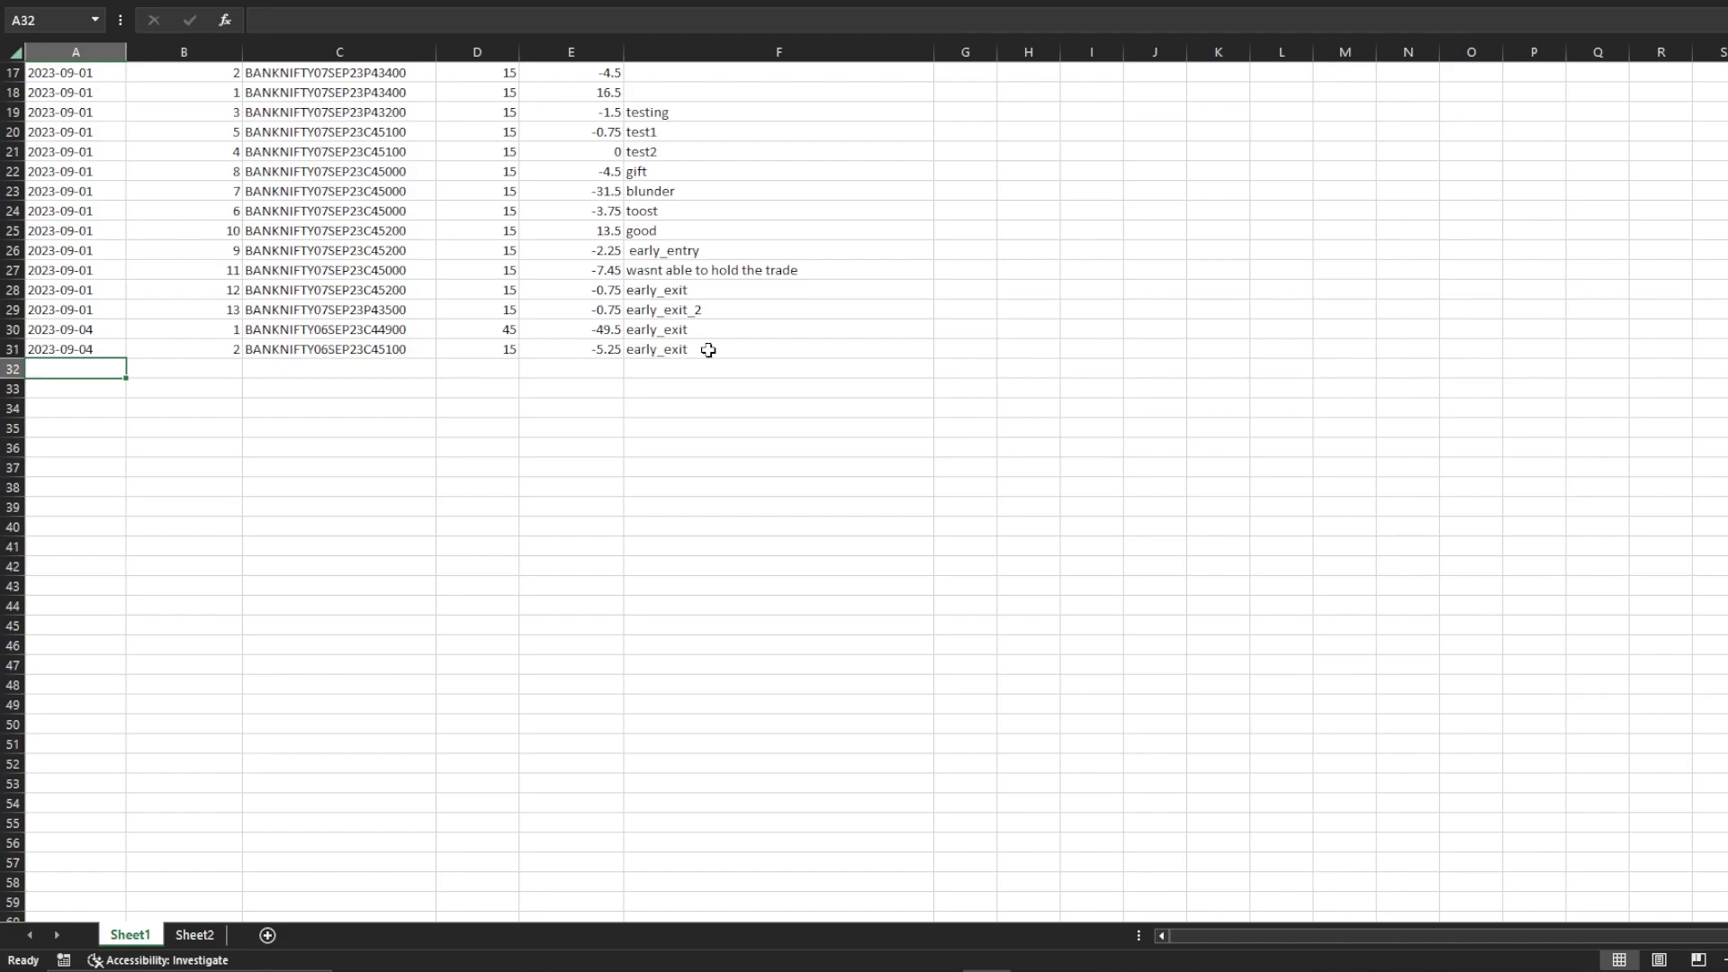
pyautogui.click(760, 352)
pyautogui.scroll(5, 924, 379)
pyautogui.scroll(-3, 783, 391)
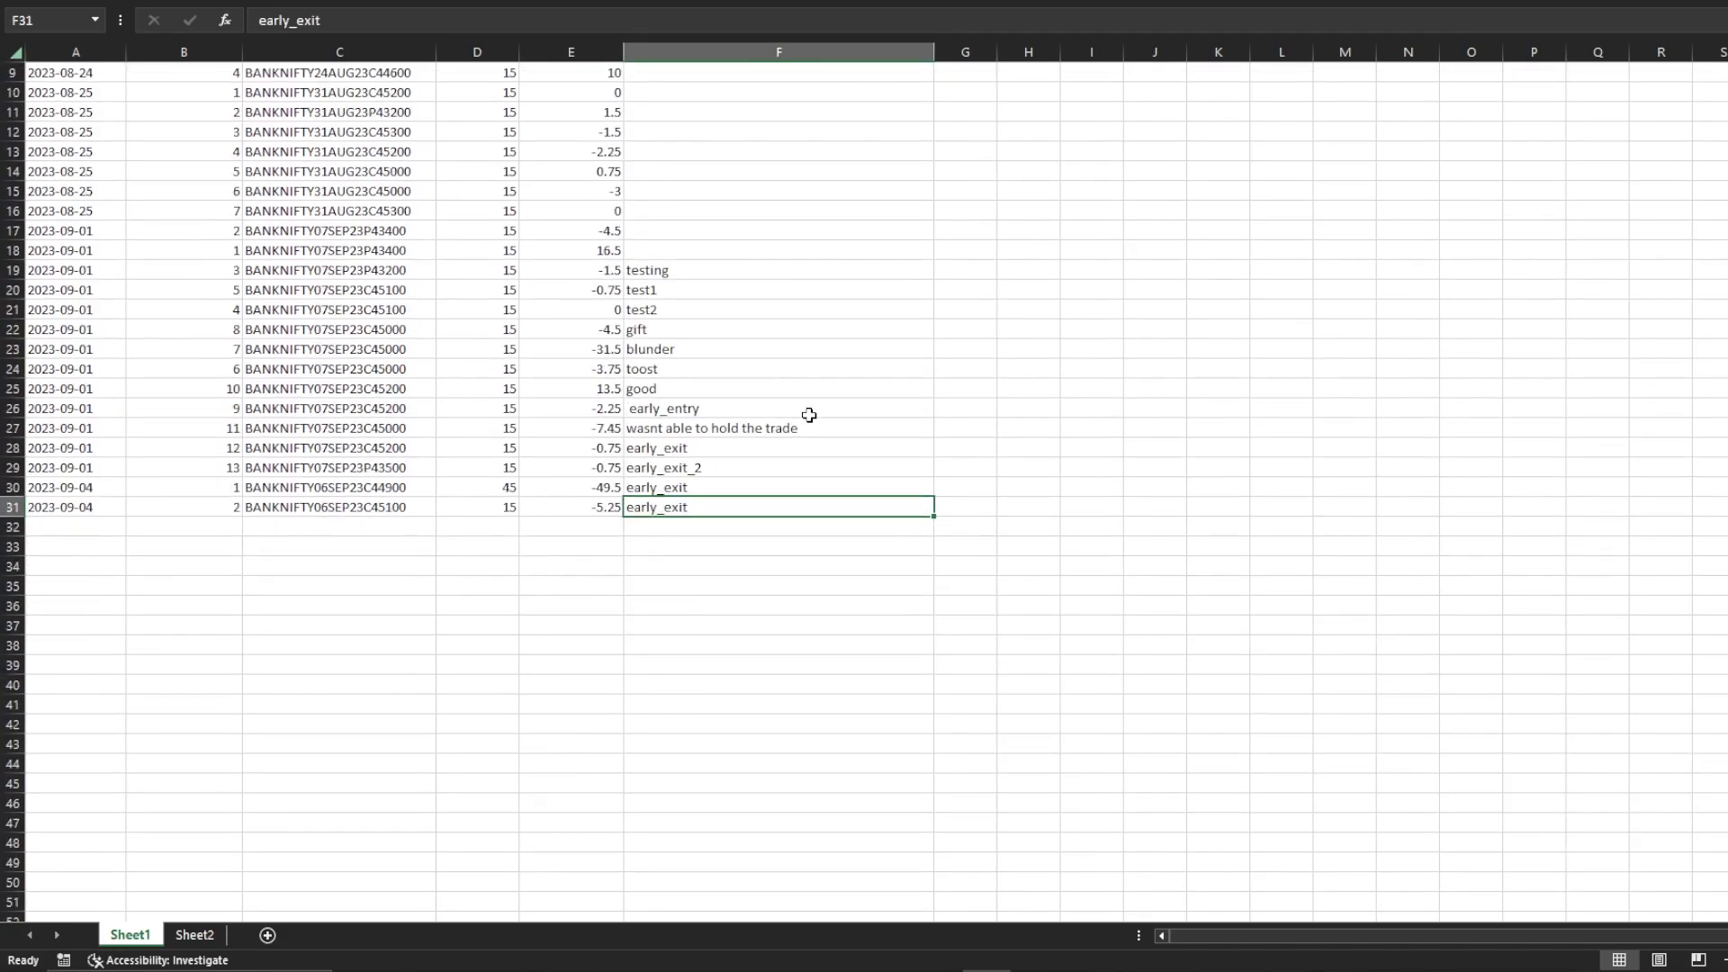
pyautogui.doubleClick(705, 508)
pyautogui.press('Return')
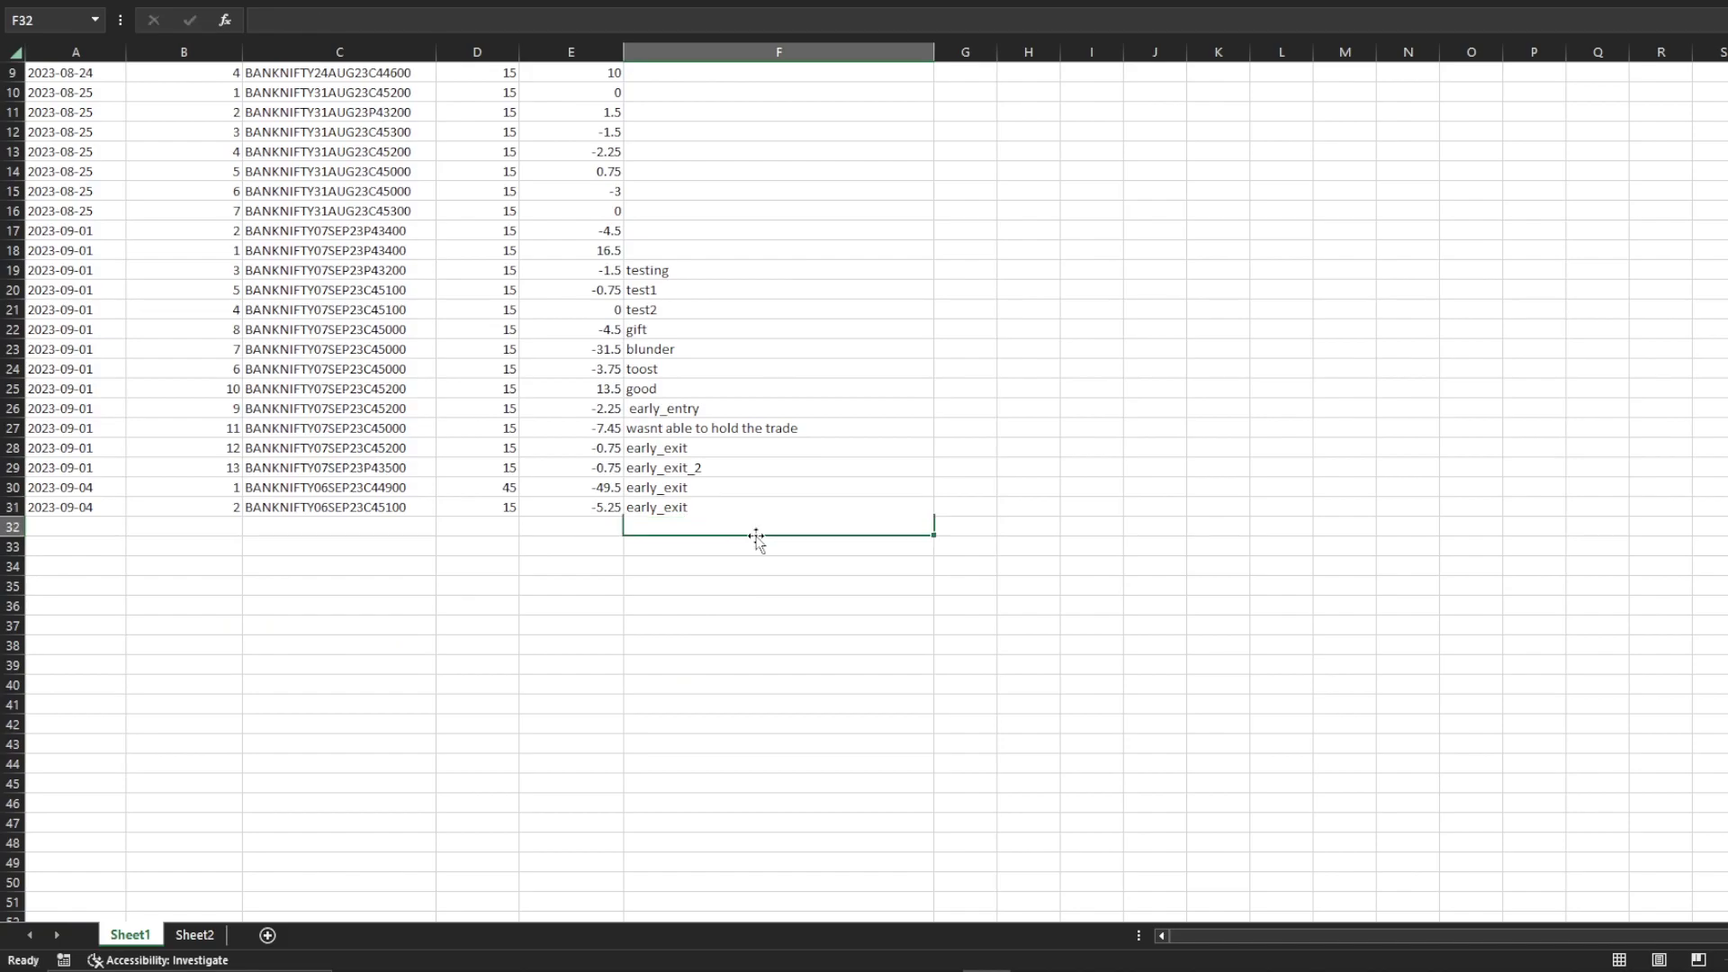
pyautogui.press('Up')
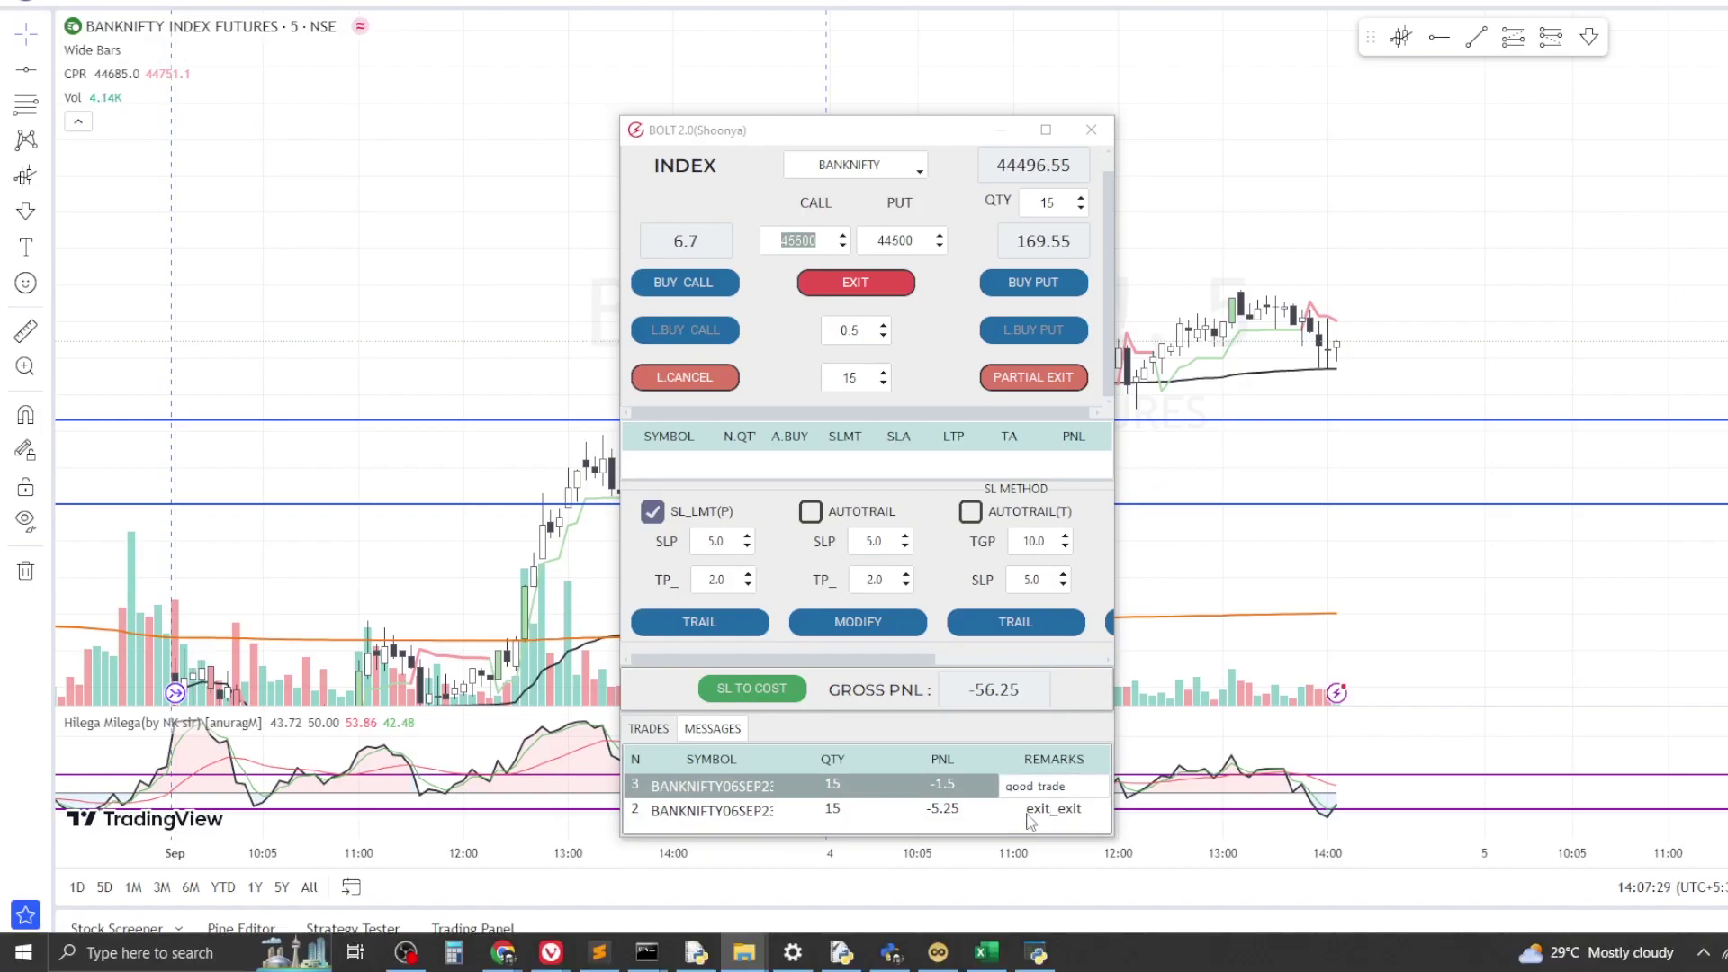
# Step: Confirm the 'good trade' remark on trade 3, checking the Excel journal in between
pyautogui.press('Return')
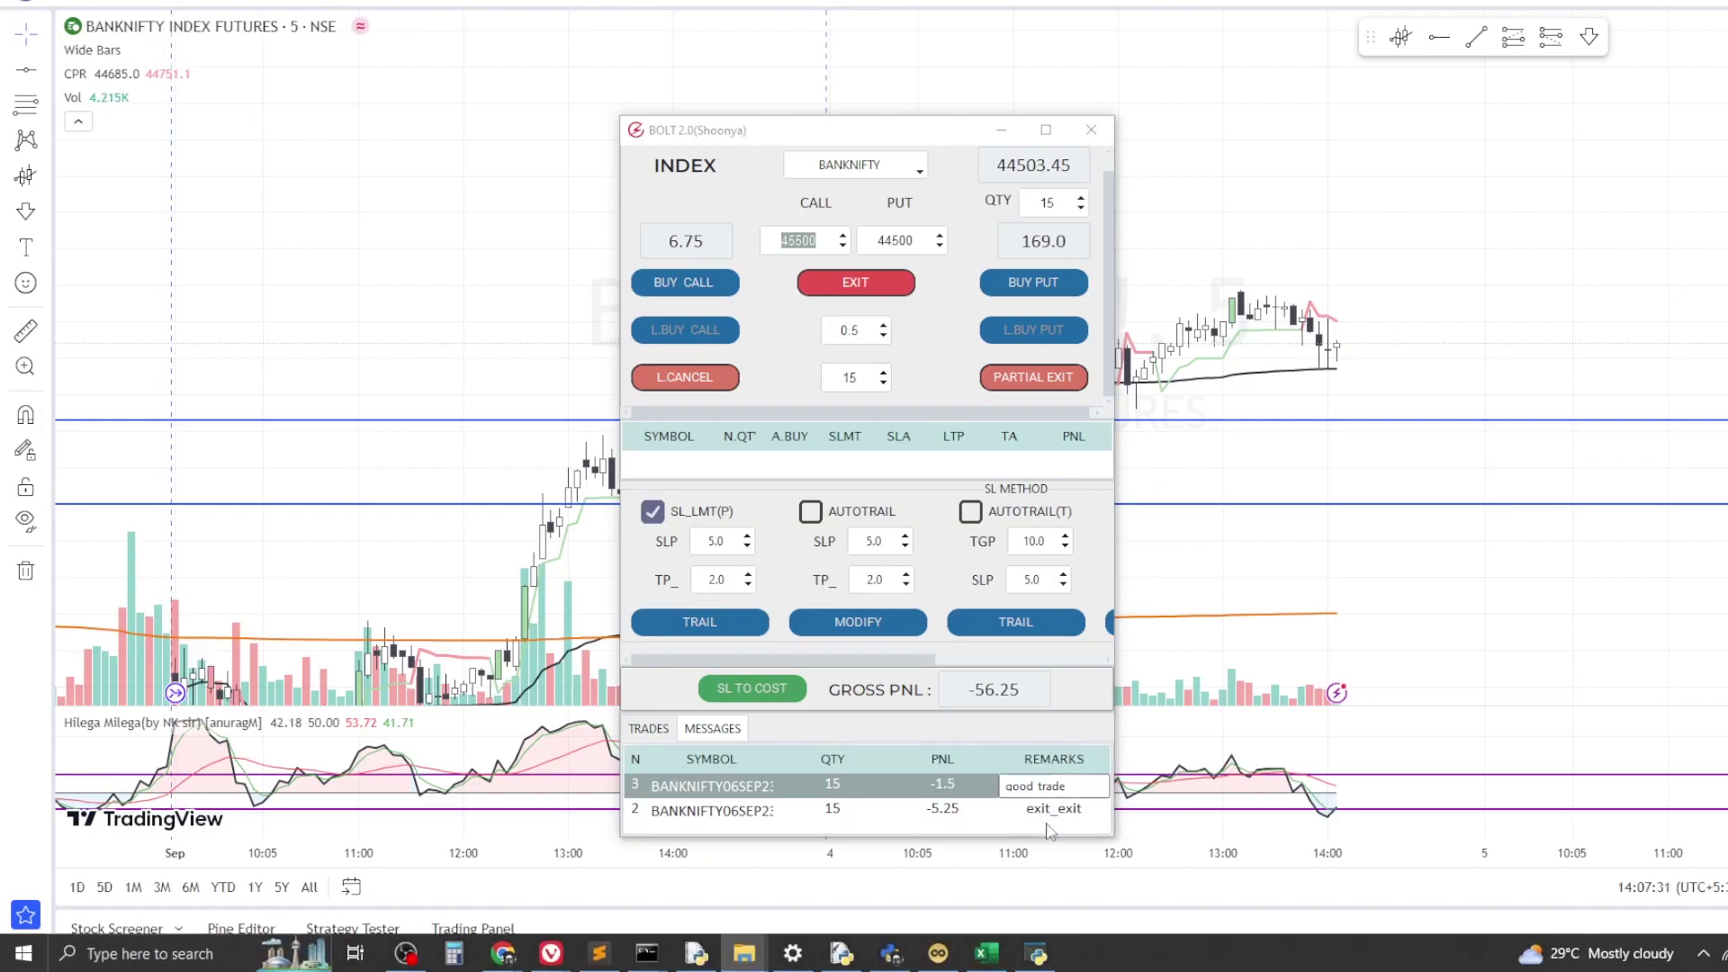
pyautogui.click(983, 957)
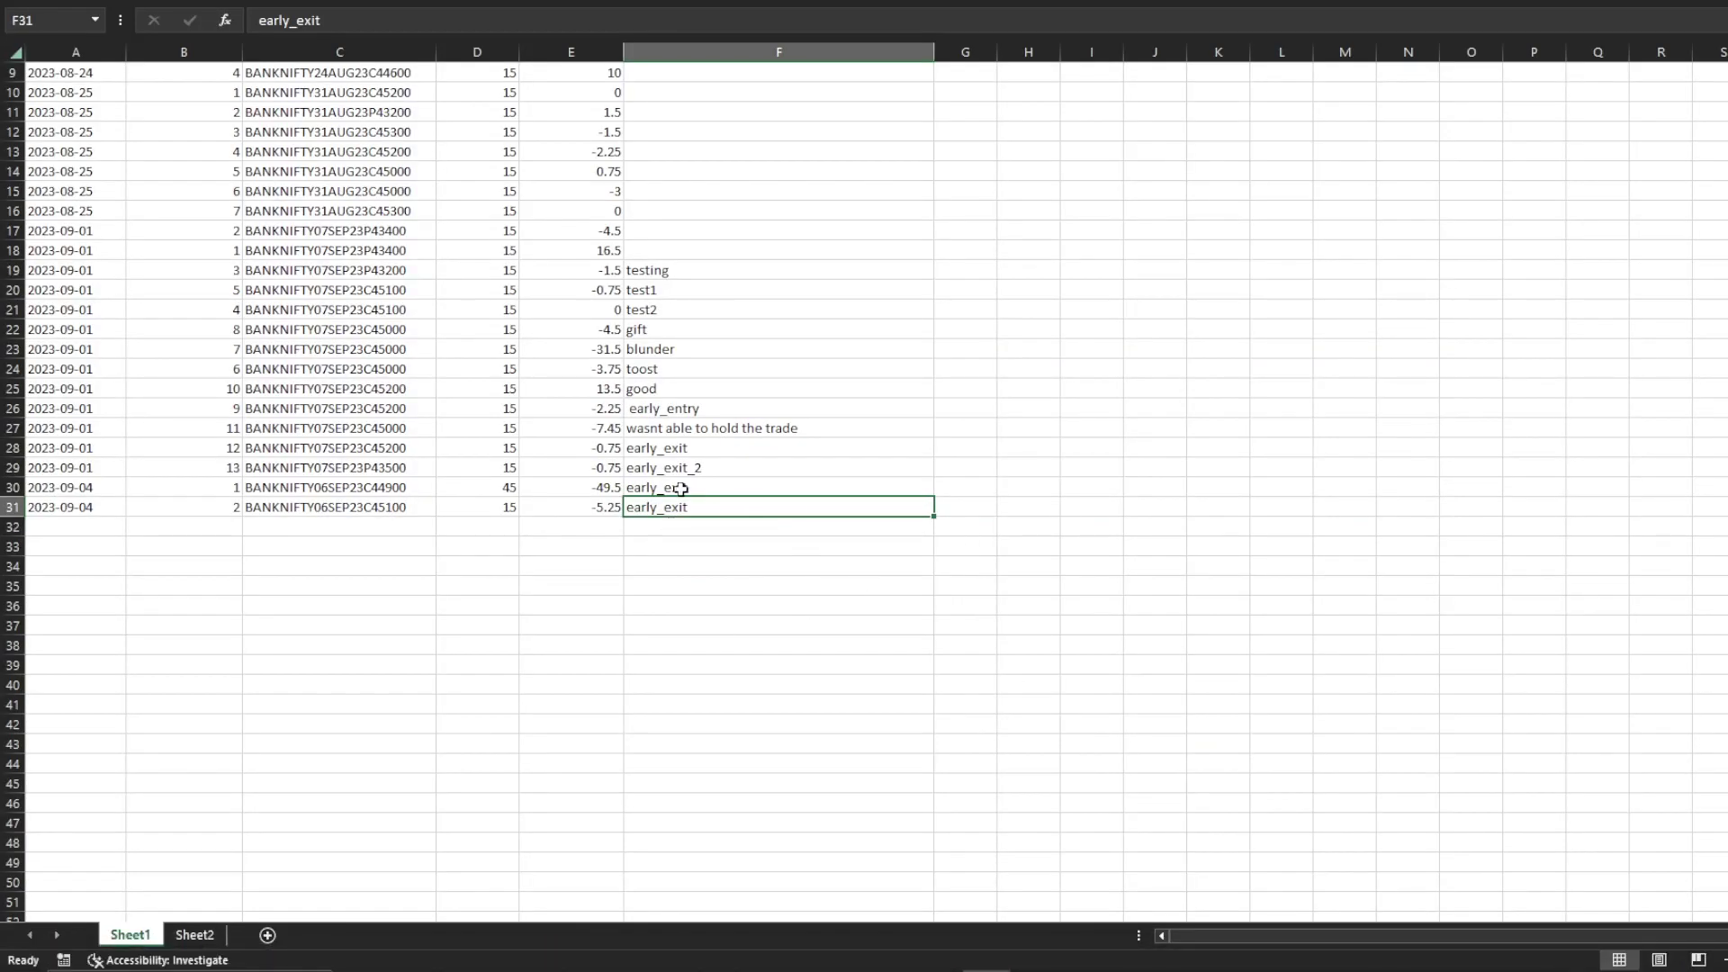
pyautogui.hotkey('alt', 'Tab')
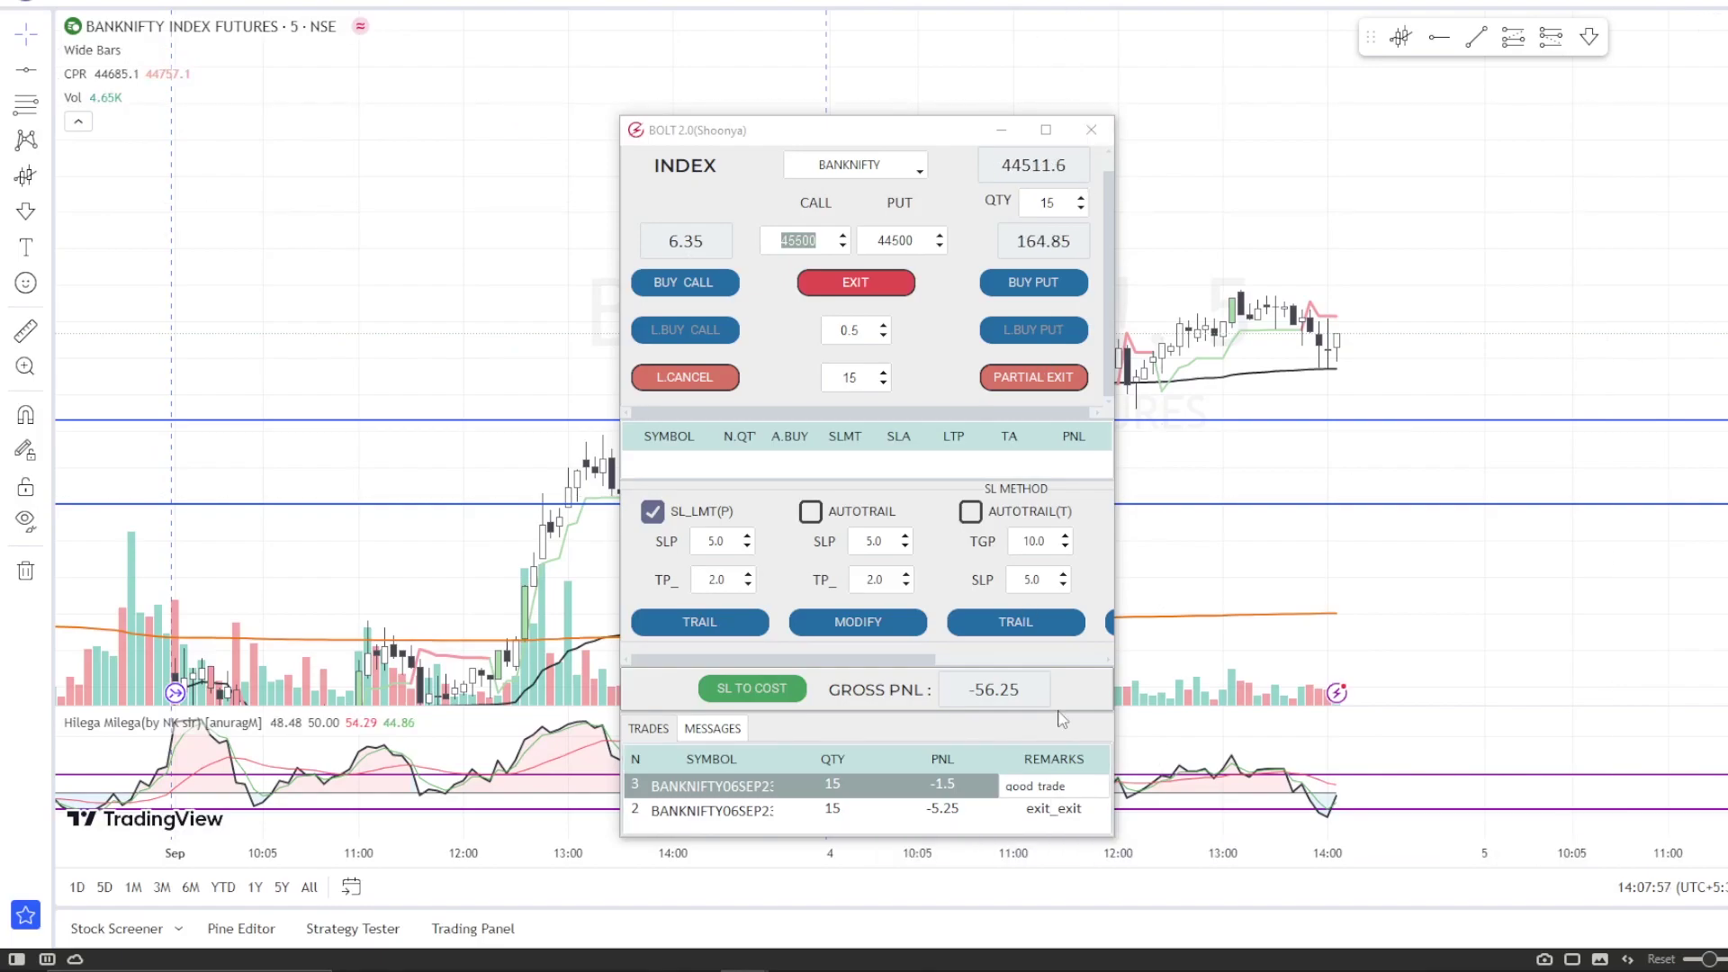
pyautogui.doubleClick(1036, 786)
pyautogui.press('Return')
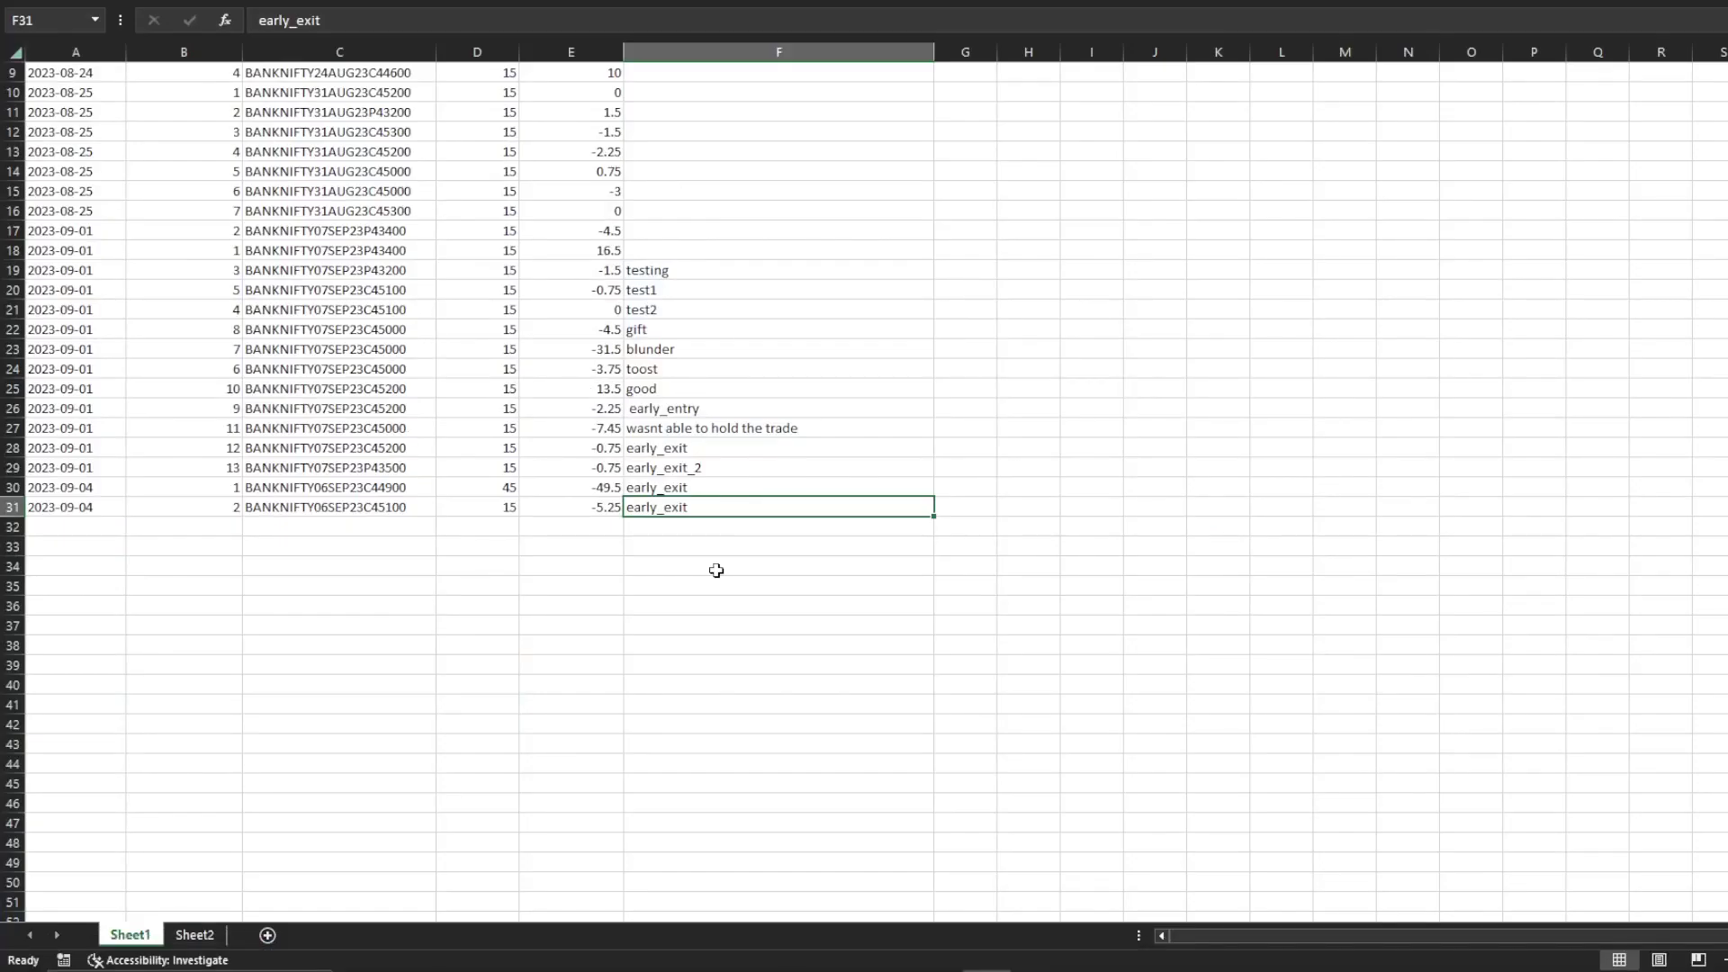
# Step: Flip between the Sheet1 journal and the blank Sheet2 in the workbook
pyautogui.click(190, 935)
pyautogui.click(130, 935)
pyautogui.click(194, 933)
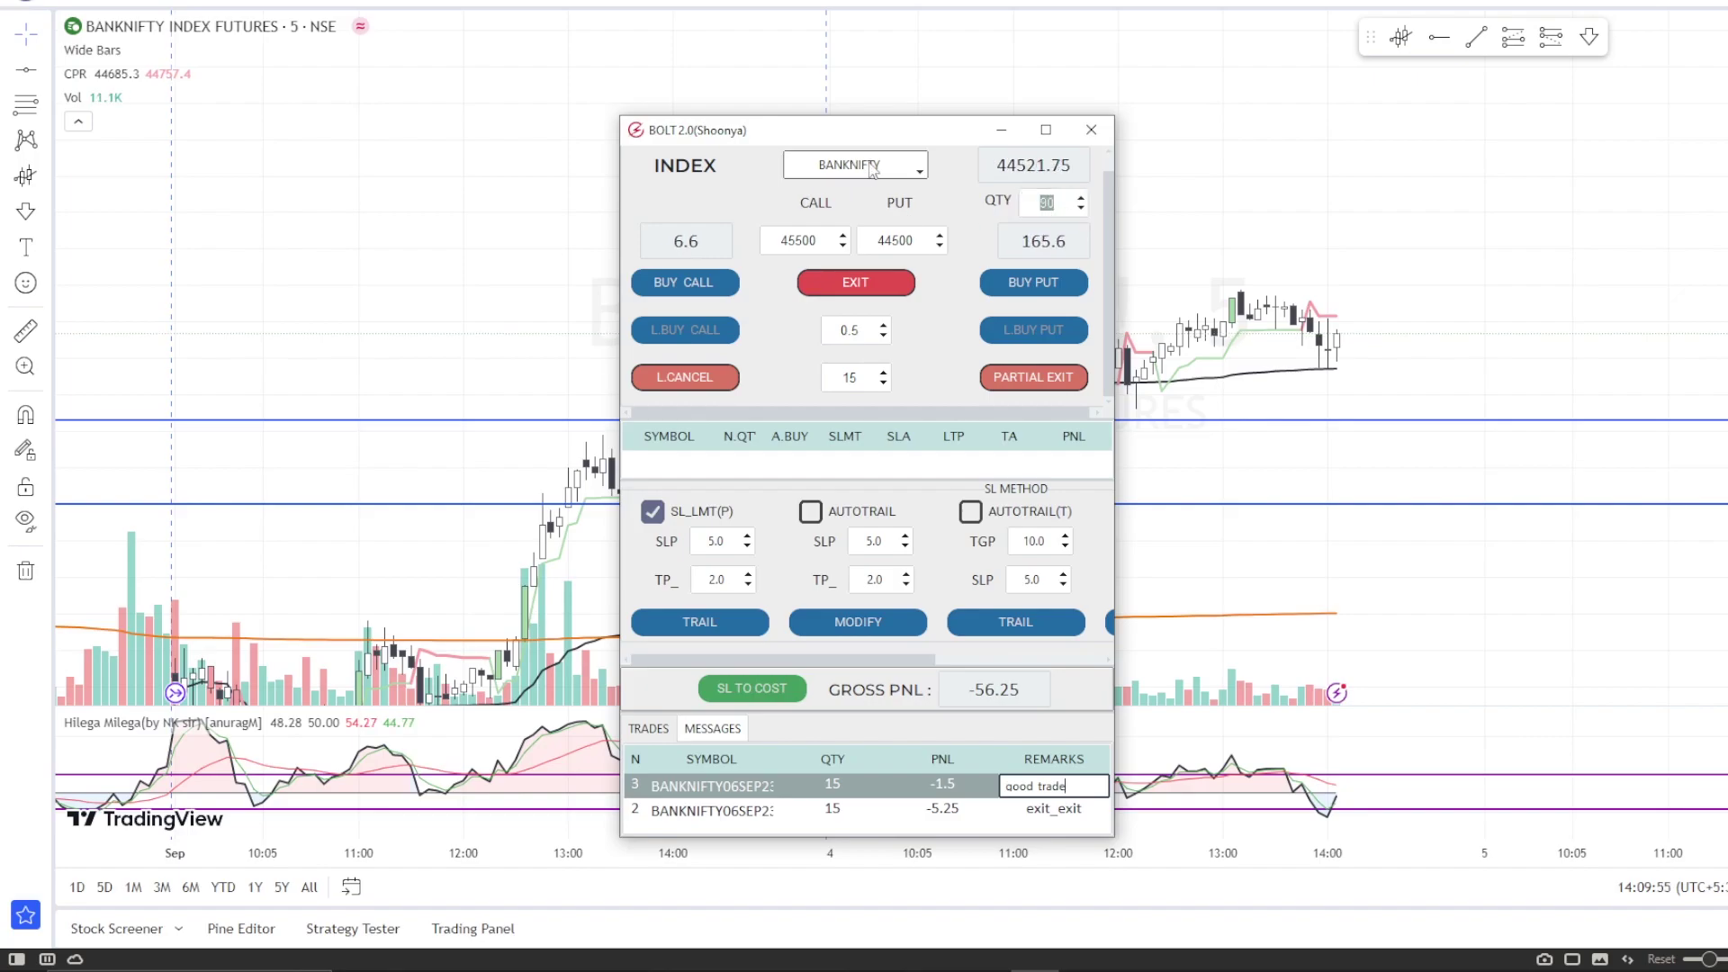
pyautogui.scroll(-1, 871, 167)
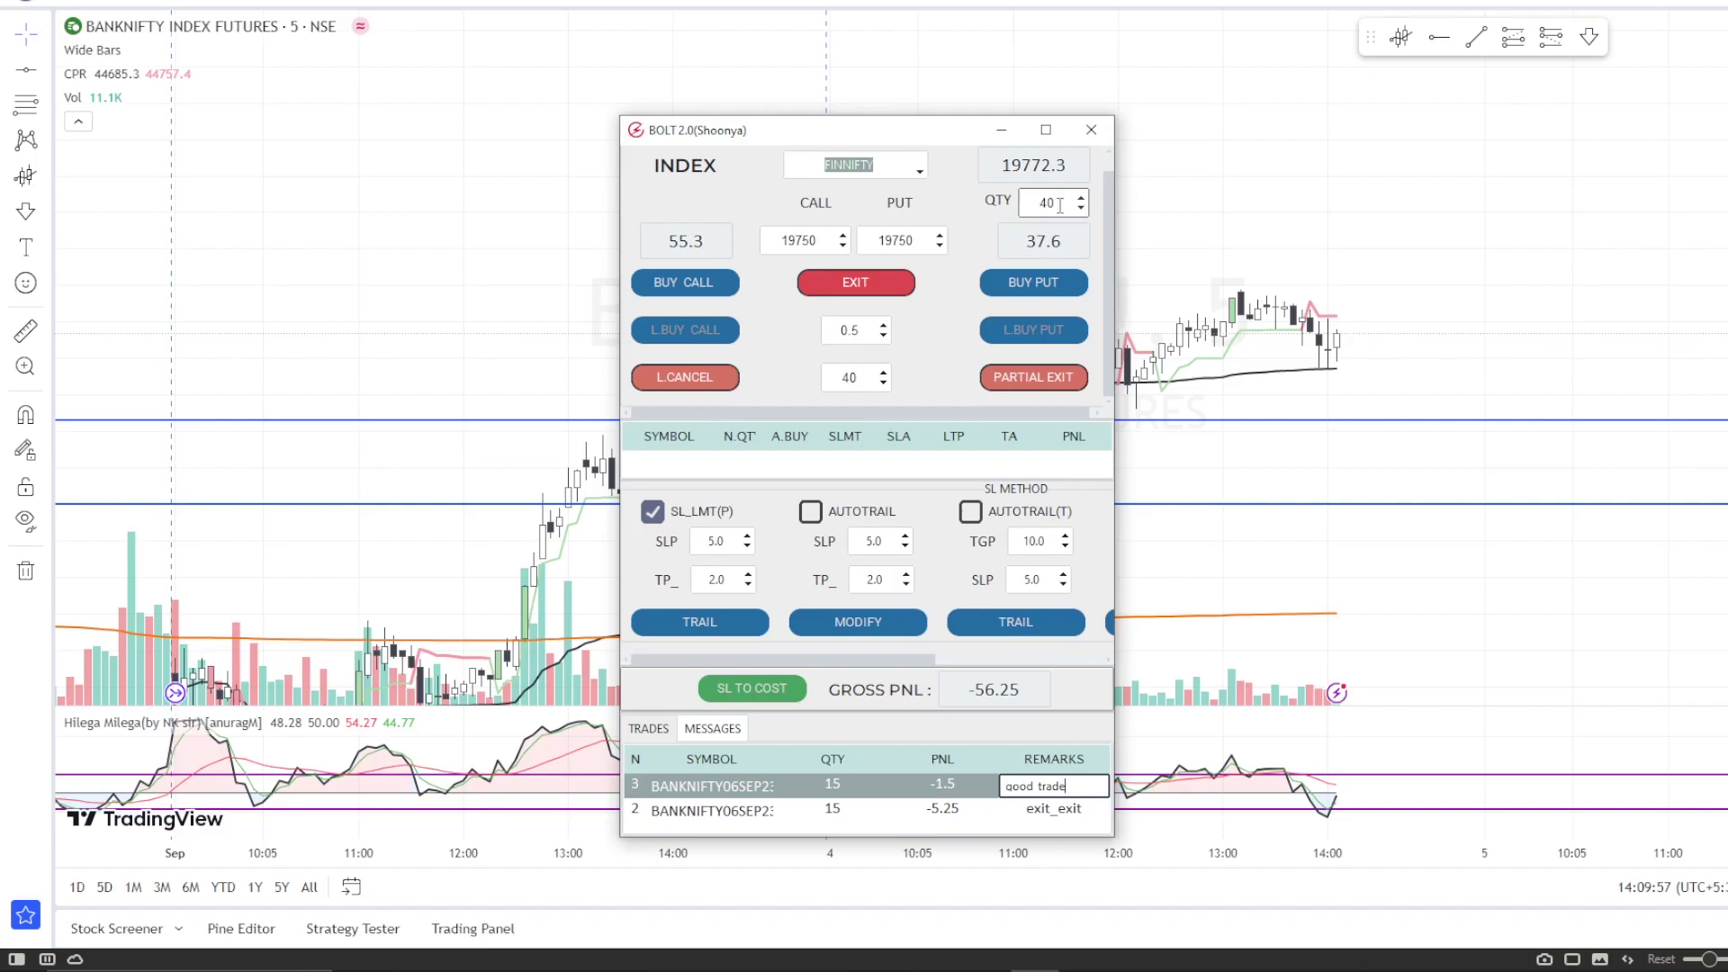
pyautogui.scroll(3, 1060, 204)
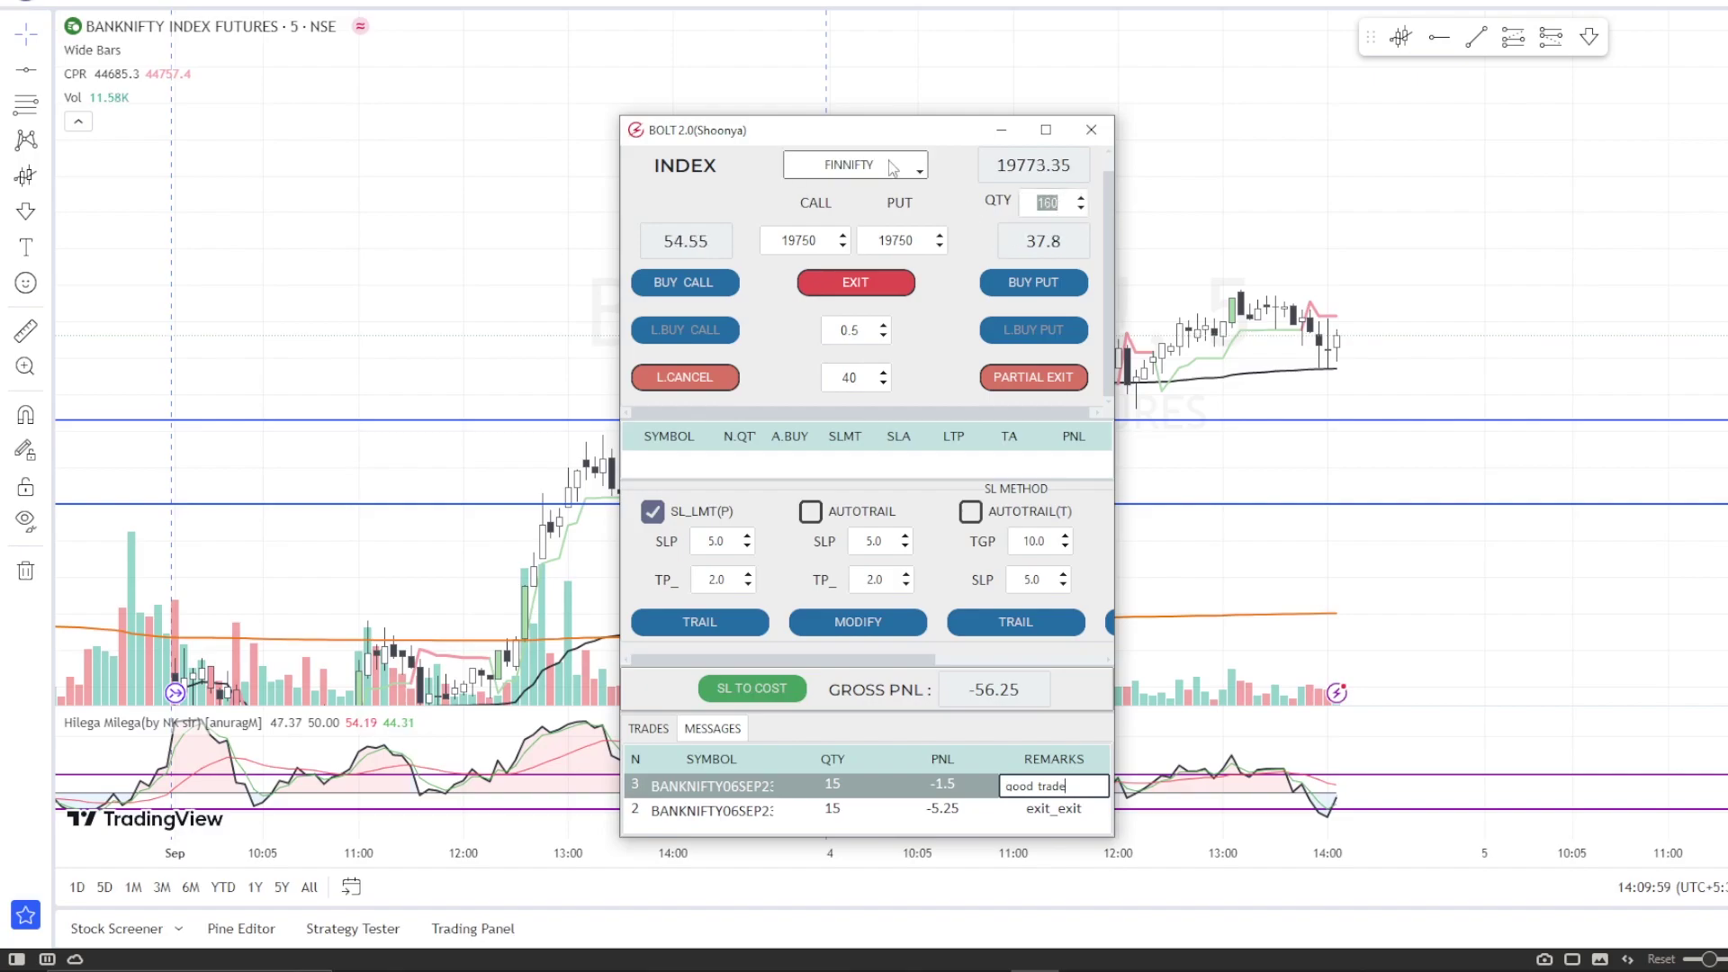
pyautogui.scroll(1, 879, 169)
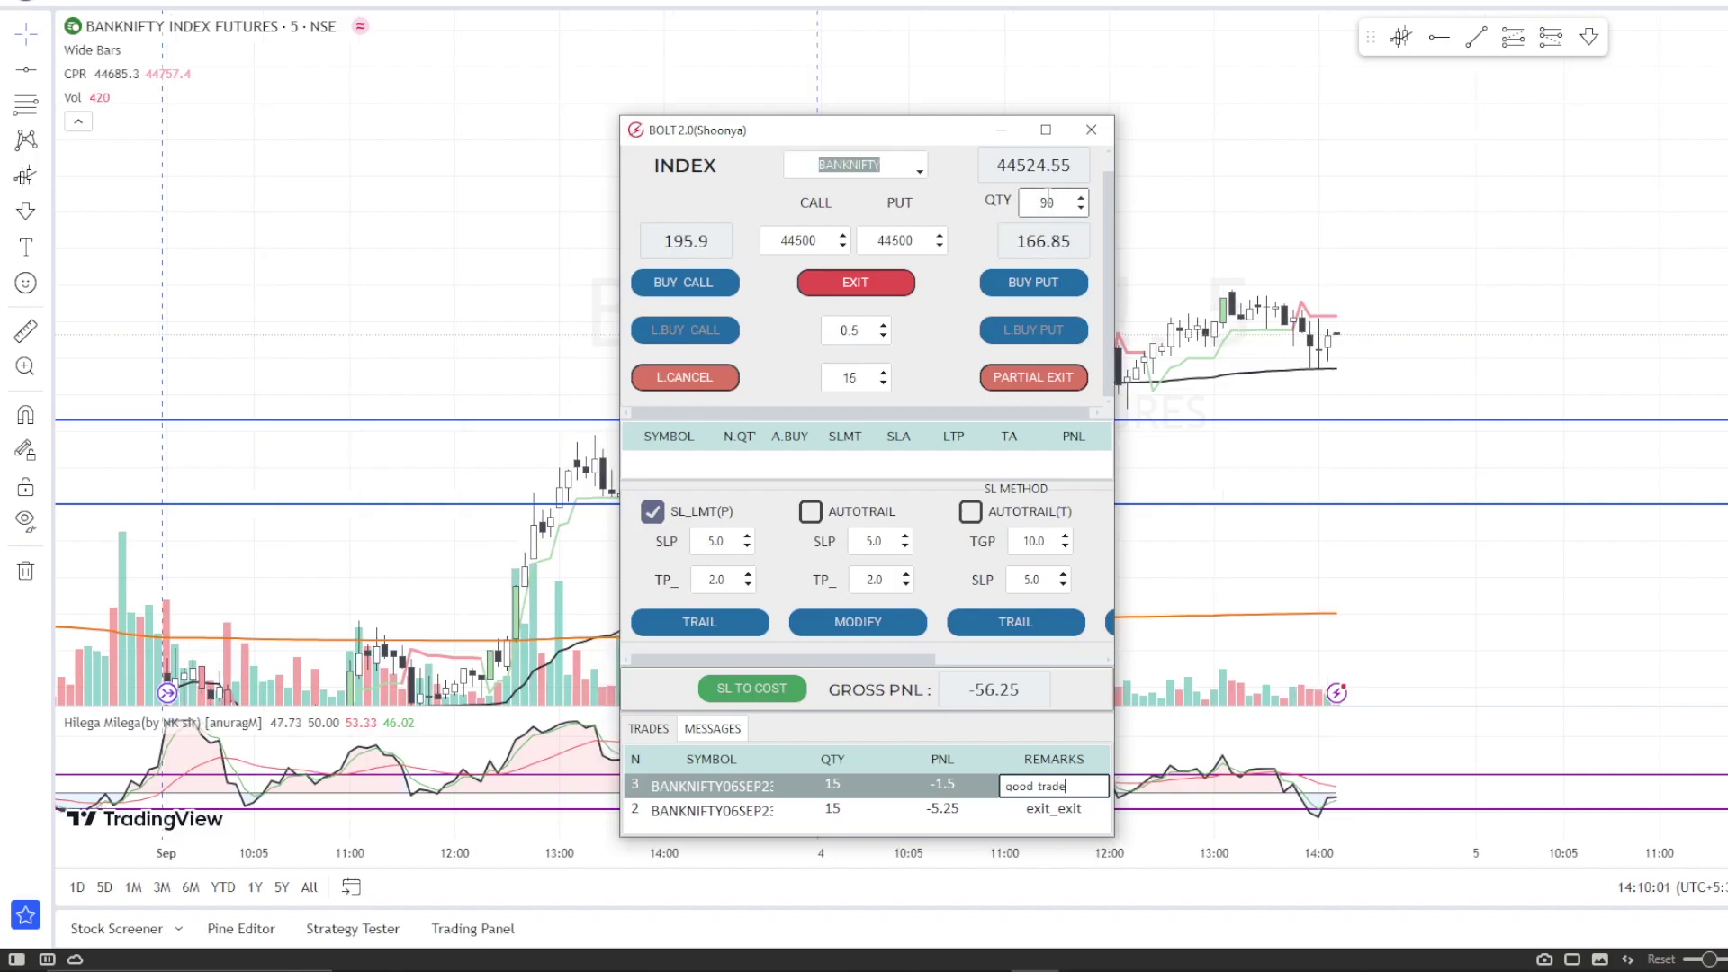
pyautogui.scroll(-1, 847, 167)
pyautogui.scroll(1, 847, 167)
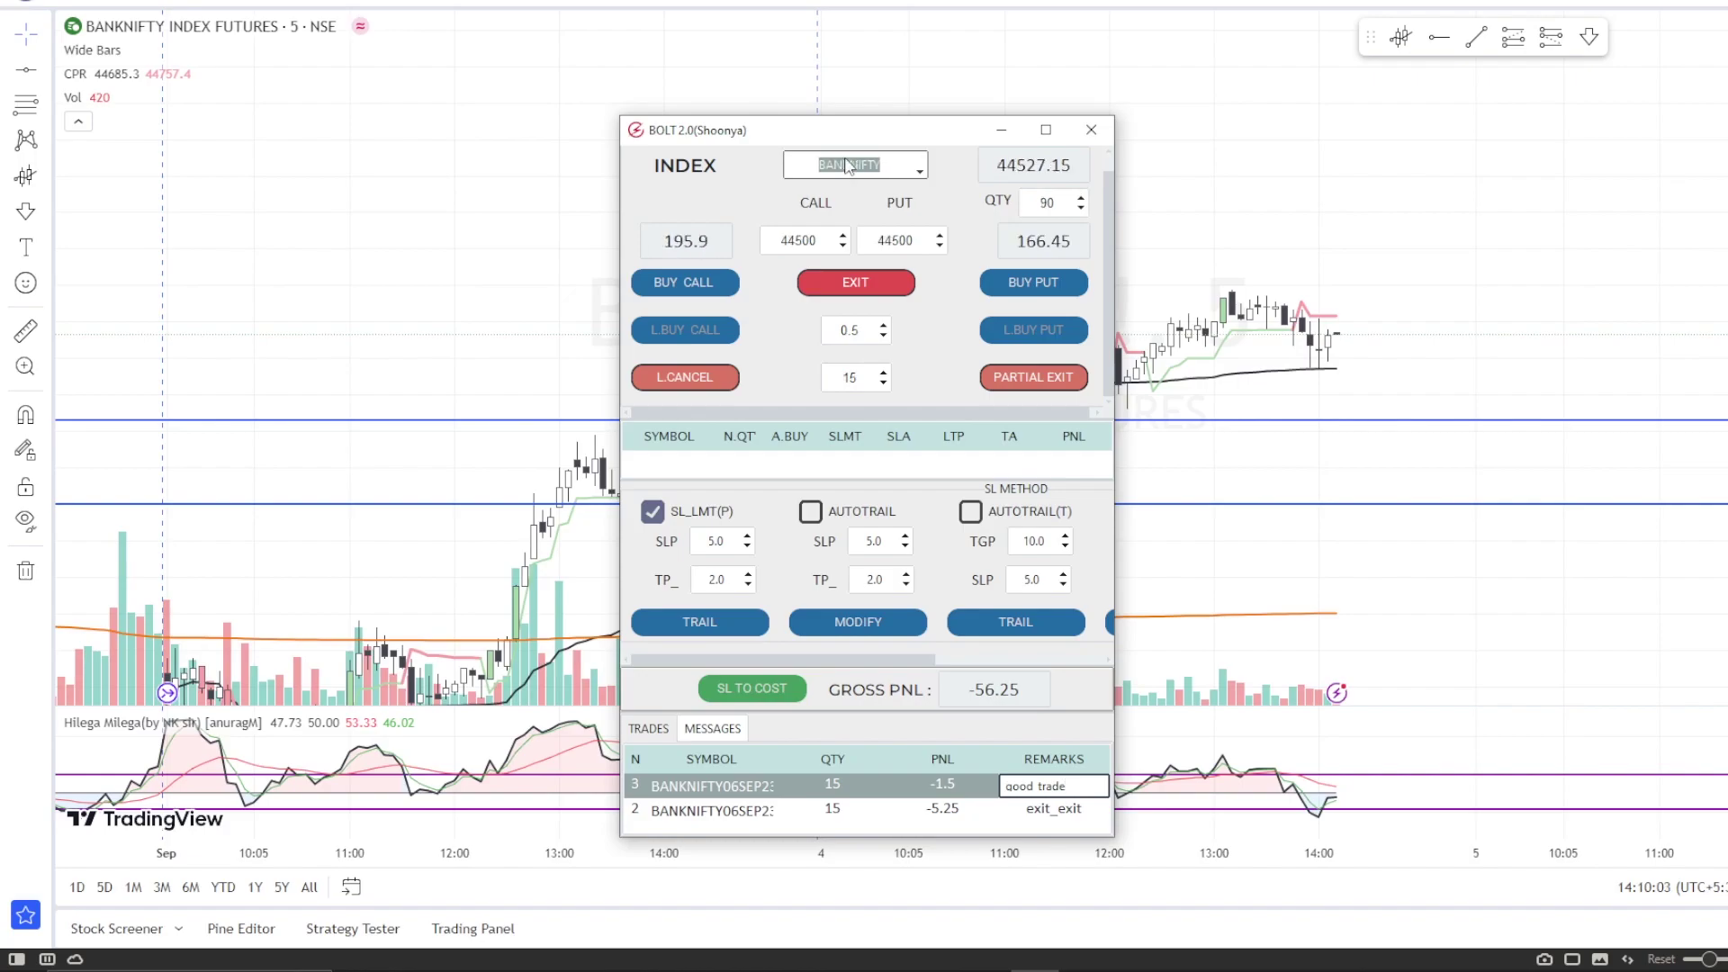
pyautogui.scroll(-1, 847, 167)
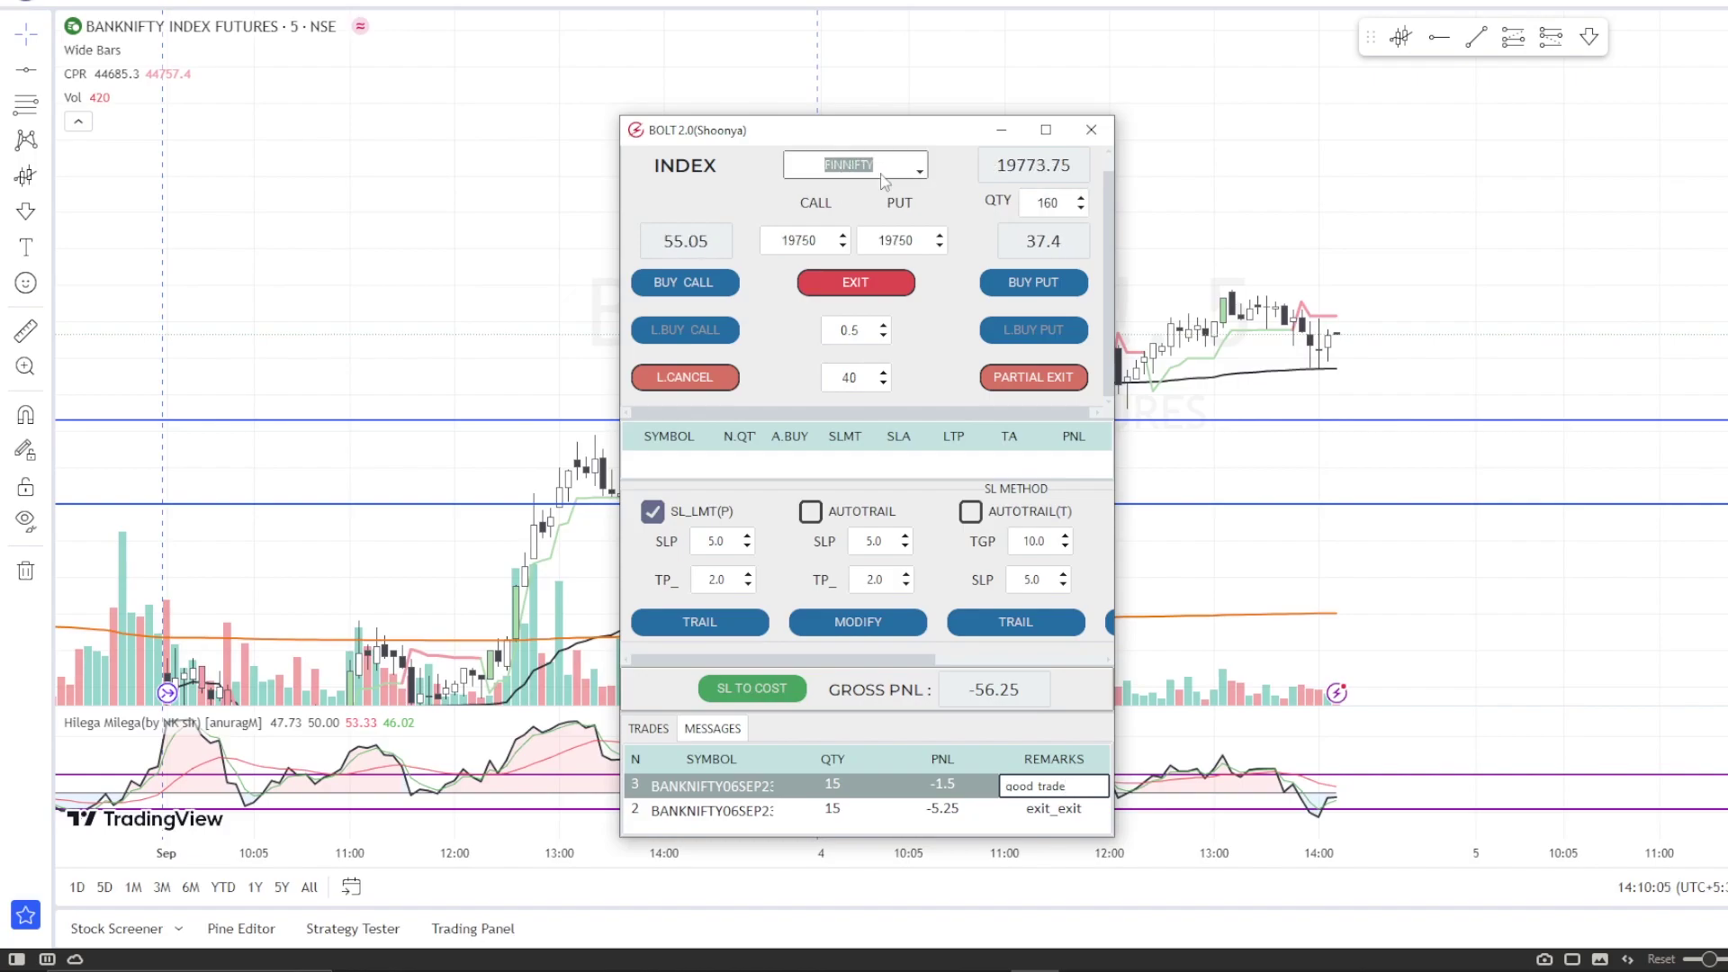
pyautogui.scroll(1, 877, 176)
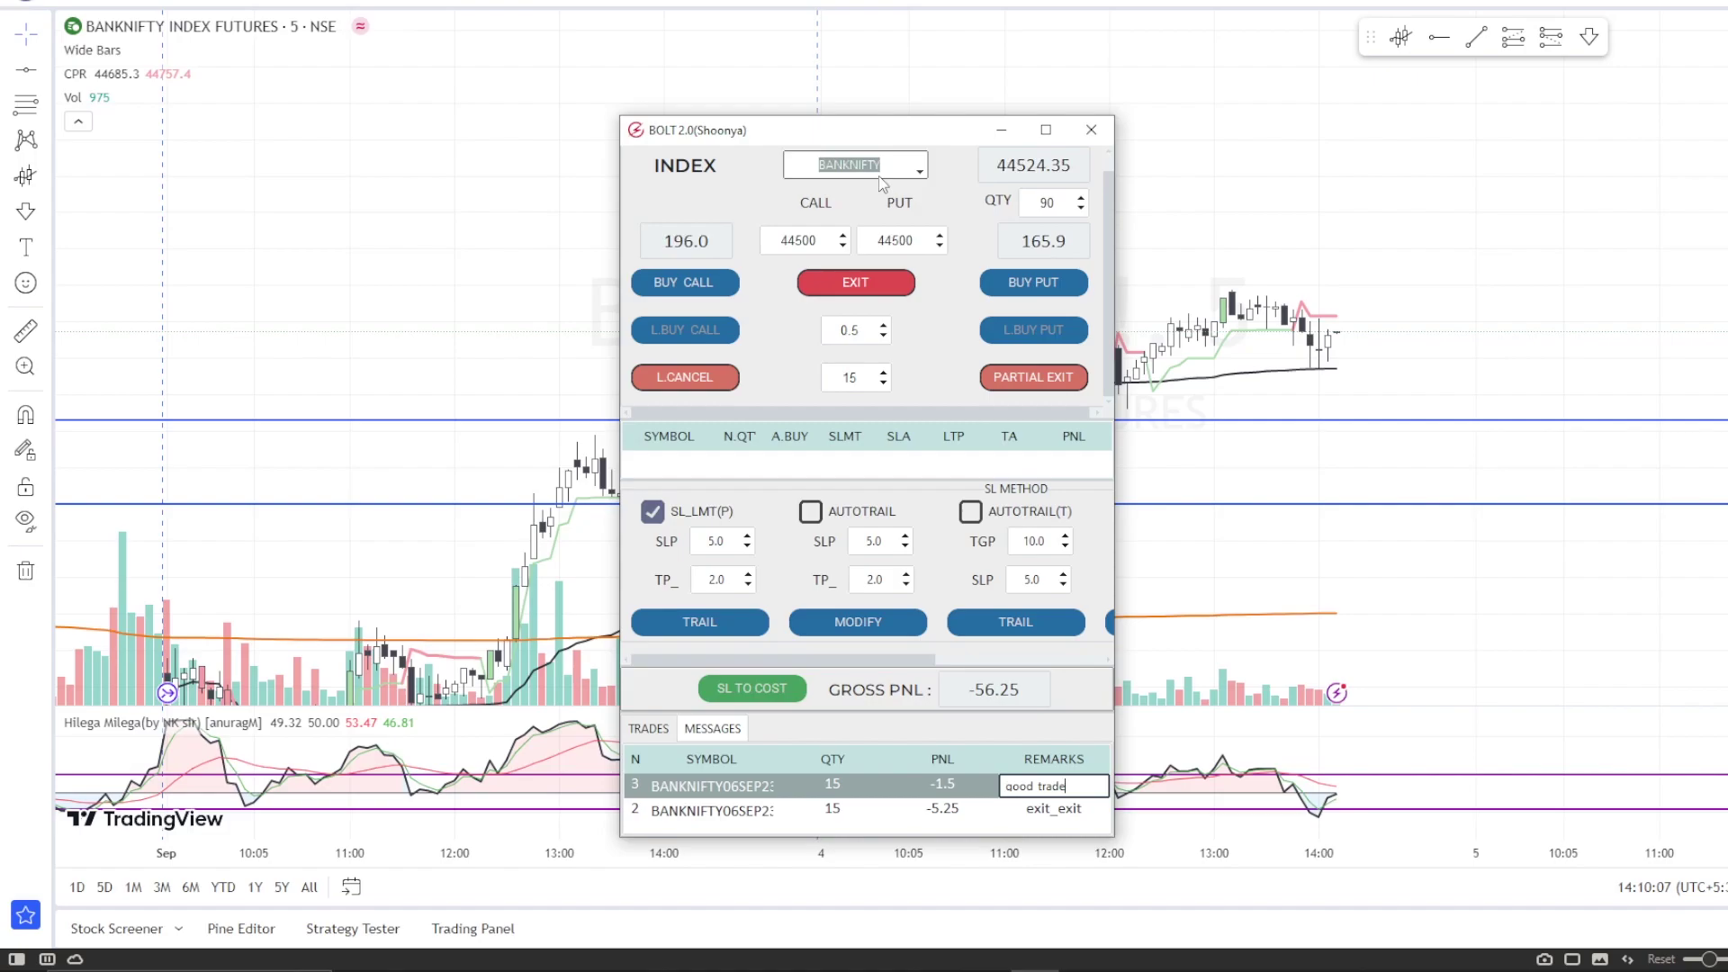